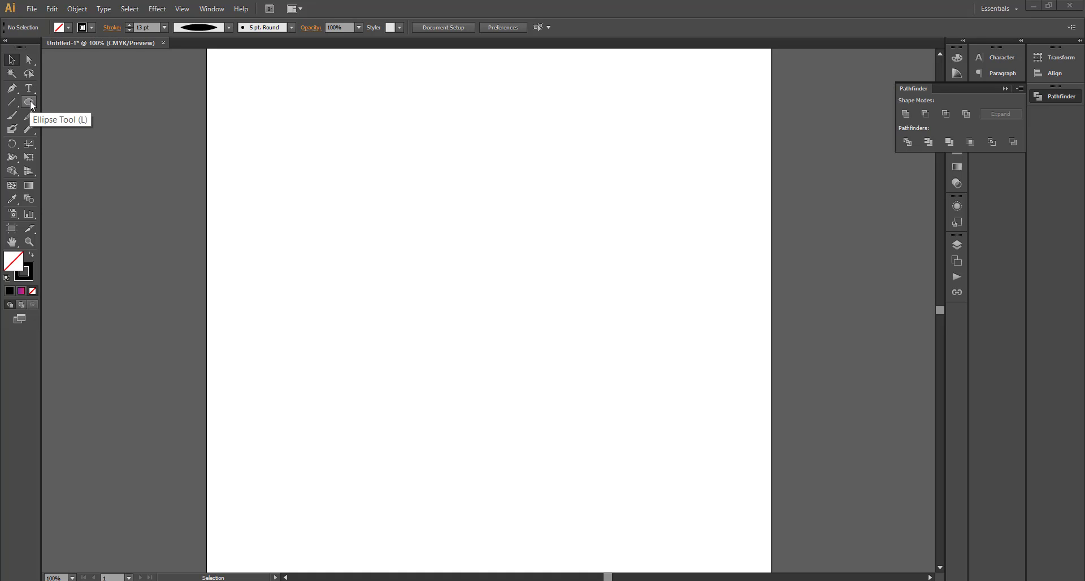
# Step: Draw a circle about 389 px across in the middle of the artboard and give it an 18 pt black stroke
pyautogui.click(29, 103)
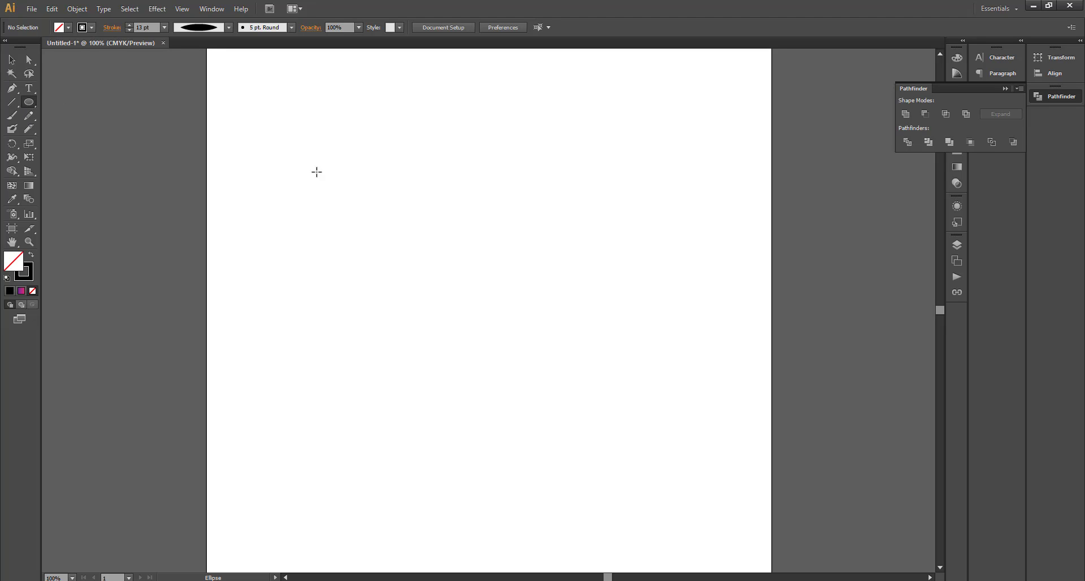
pyautogui.moveTo(372, 161); pyautogui.dragTo(592, 381)
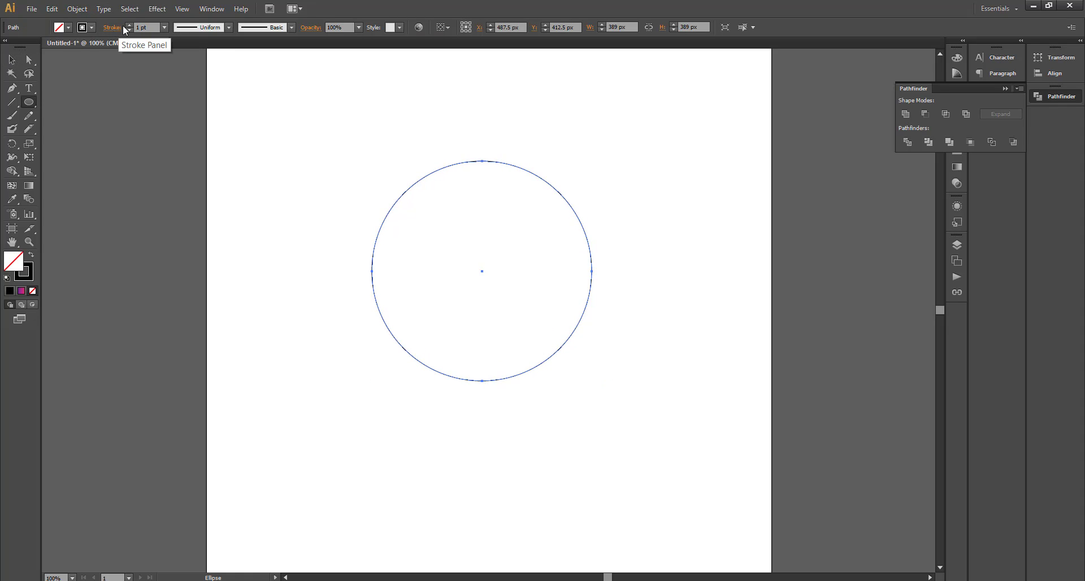
pyautogui.click(129, 25)
pyautogui.click(128, 25)
pyautogui.click(128, 26)
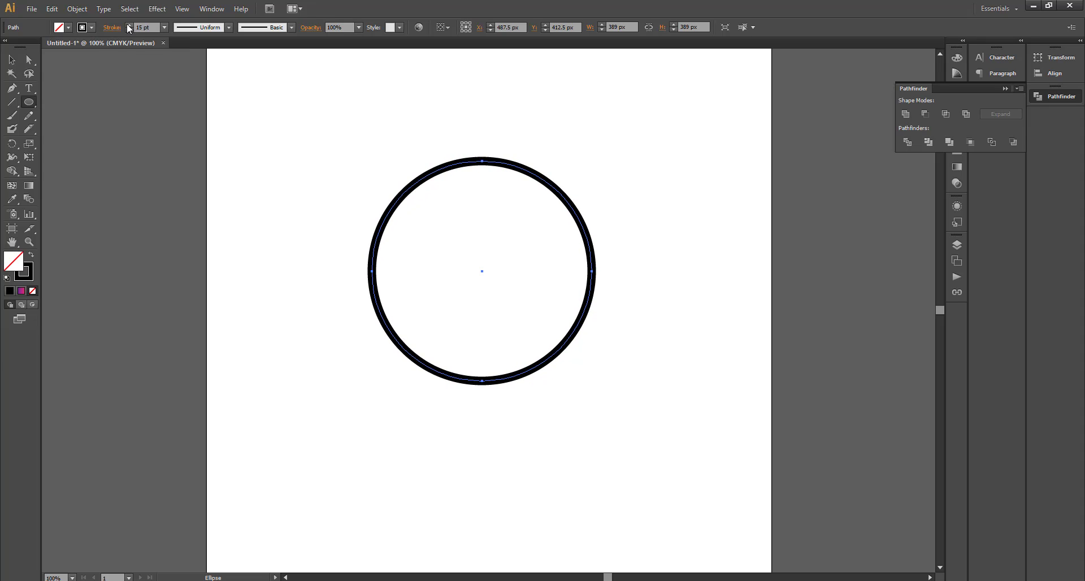
pyautogui.click(129, 26)
pyautogui.click(128, 25)
pyautogui.click(129, 25)
pyautogui.moveTo(190, 203); pyautogui.dragTo(194, 204)
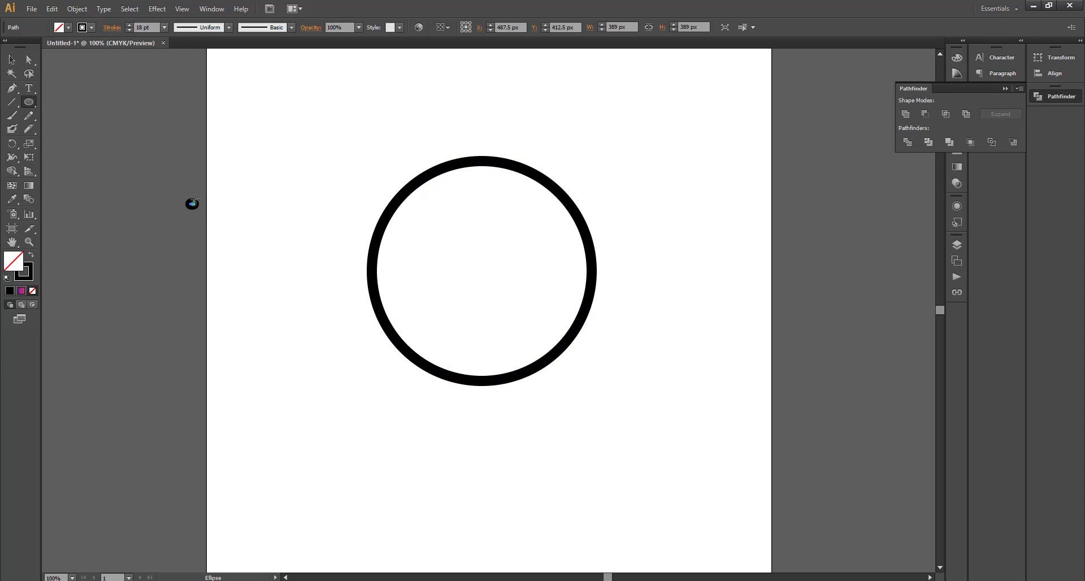
pyautogui.press('Delete')
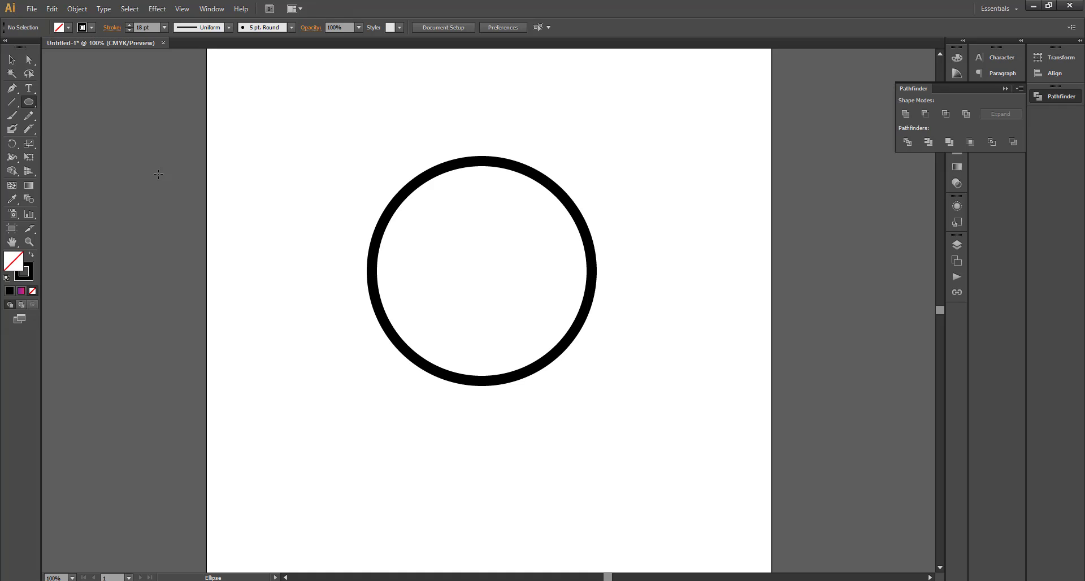
# Step: Add a letter D in Algerian, enlarge it to about 279 pt and centre it inside the circle
pyautogui.click(29, 89)
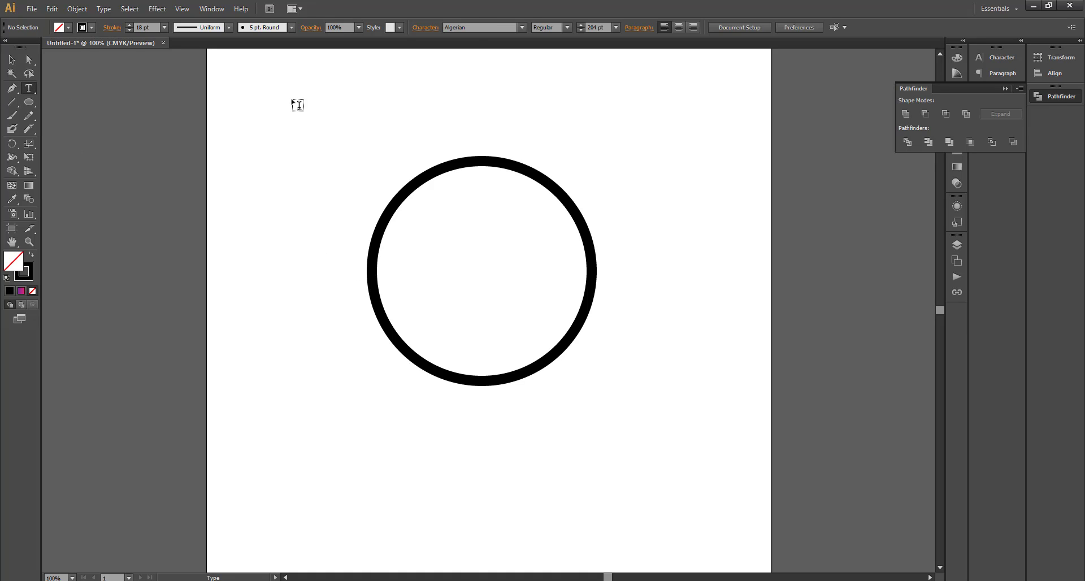
pyautogui.click(264, 136)
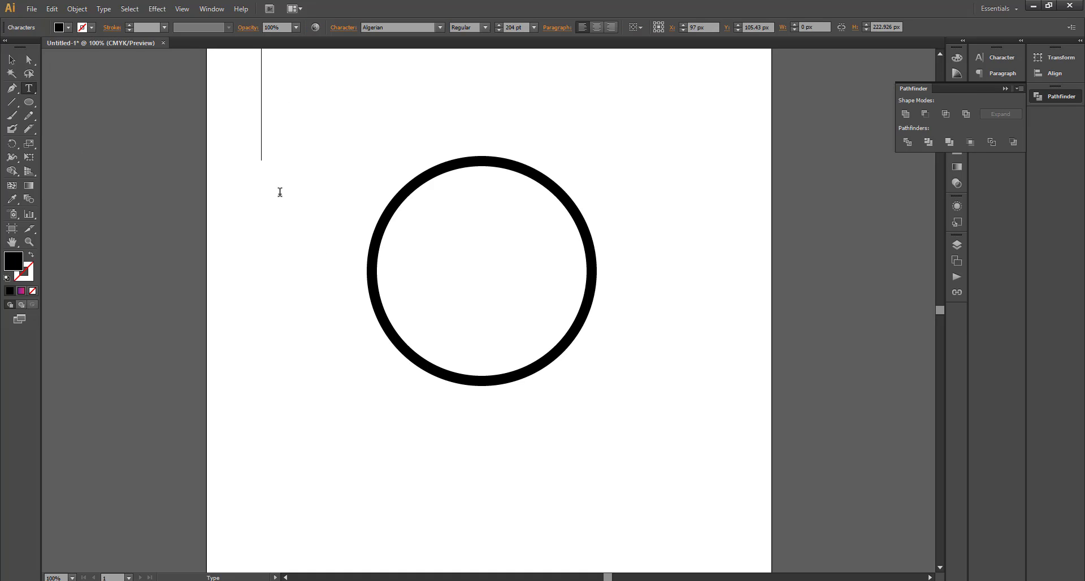
pyautogui.write('D')
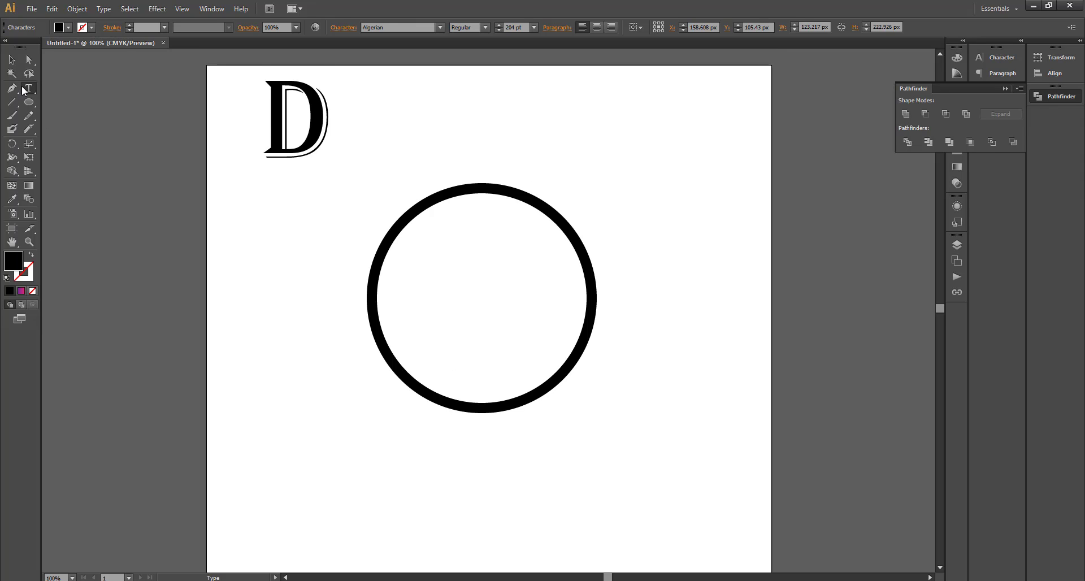
pyautogui.click(11, 60)
pyautogui.moveTo(303, 122); pyautogui.dragTo(488, 297)
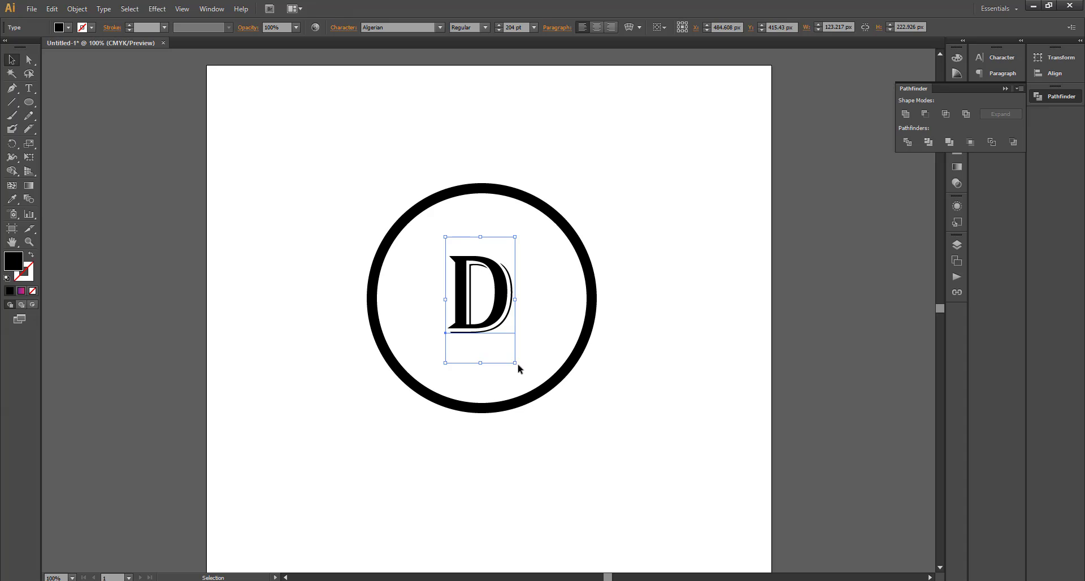
pyautogui.moveTo(514, 362); pyautogui.dragTo(569, 407)
pyautogui.moveTo(515, 341); pyautogui.dragTo(507, 320)
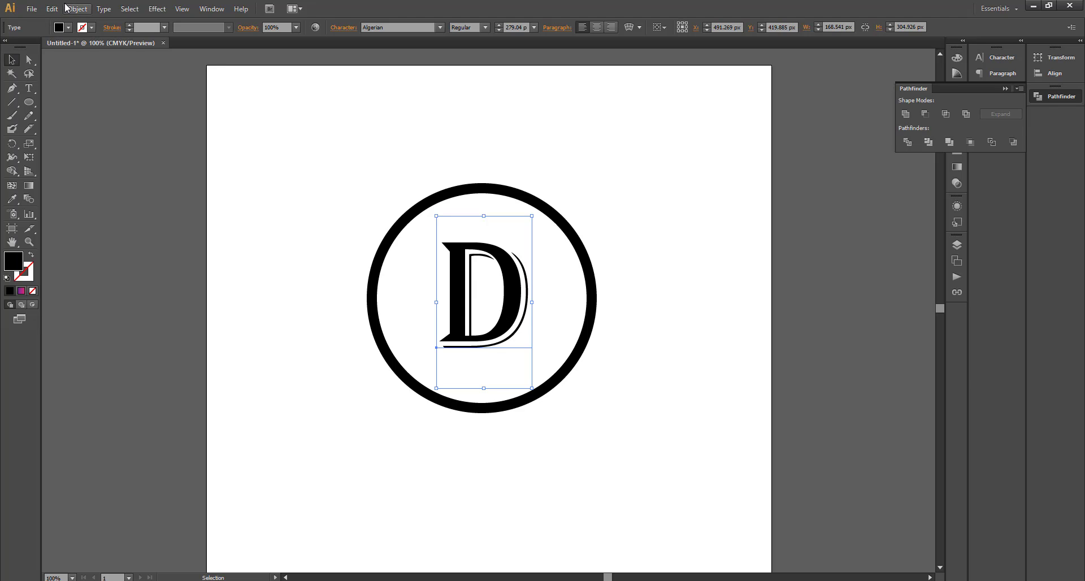
# Step: Expand the letter D with the Object and Fill options on
pyautogui.click(76, 8)
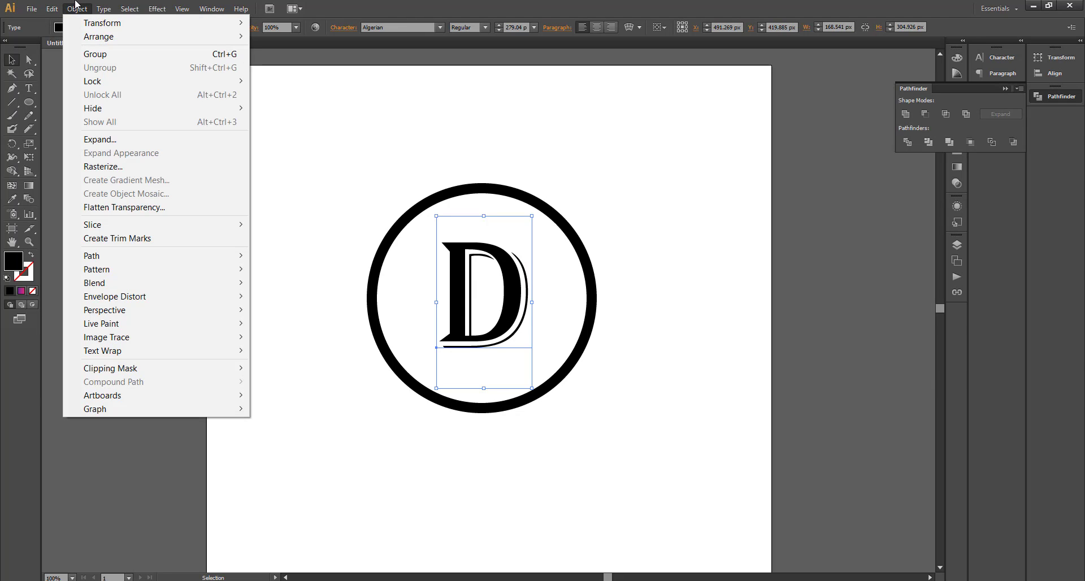
pyautogui.click(113, 140)
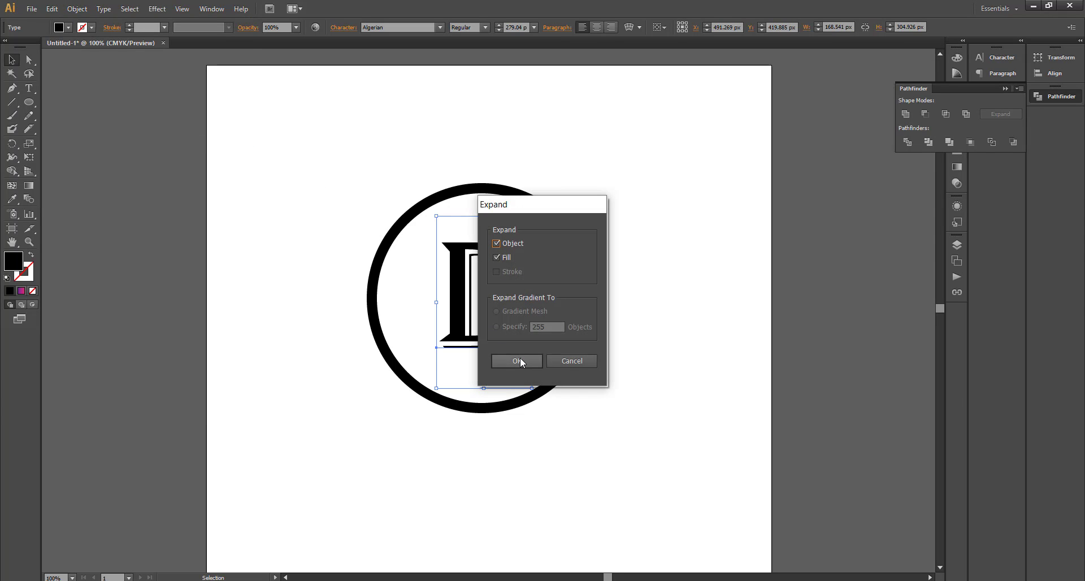
pyautogui.click(519, 360)
pyautogui.click(113, 159)
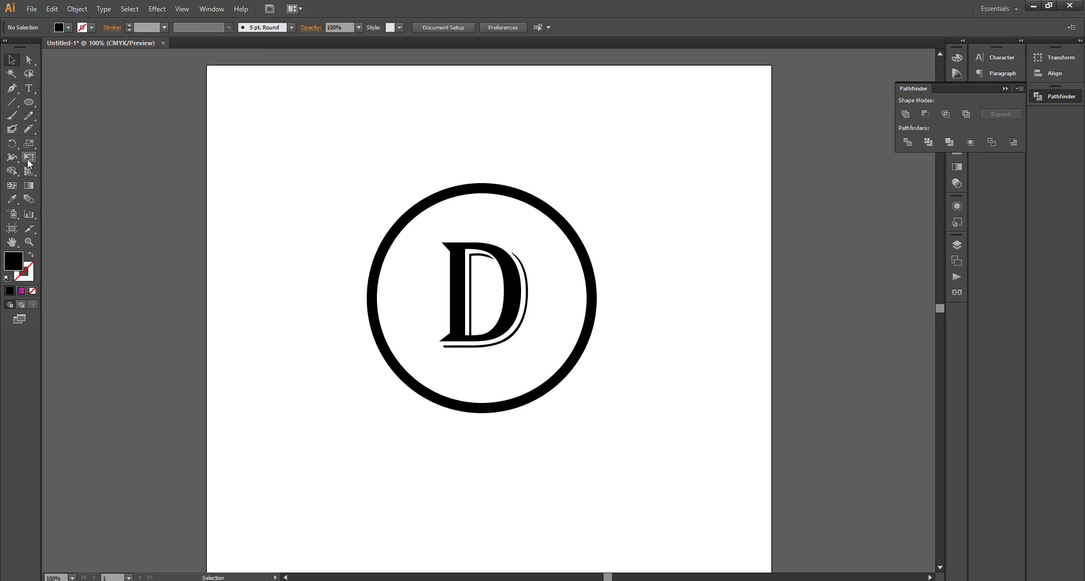
# Step: Draw an S-shaped wave about 609 px wide across the circle and letter with the Pen tool, and swap its fill to a black stroke
pyautogui.click(12, 89)
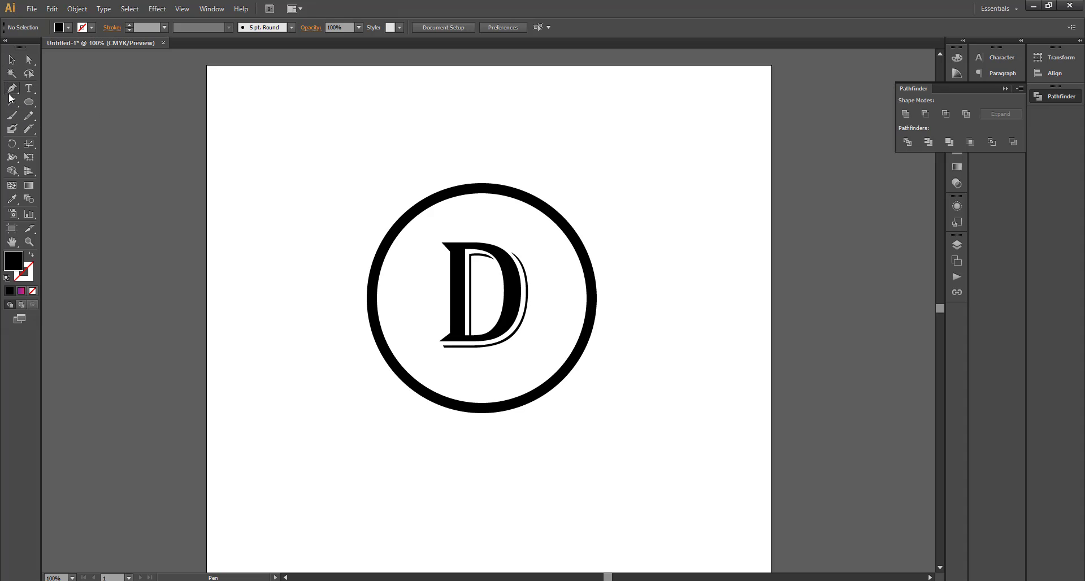
pyautogui.click(327, 347)
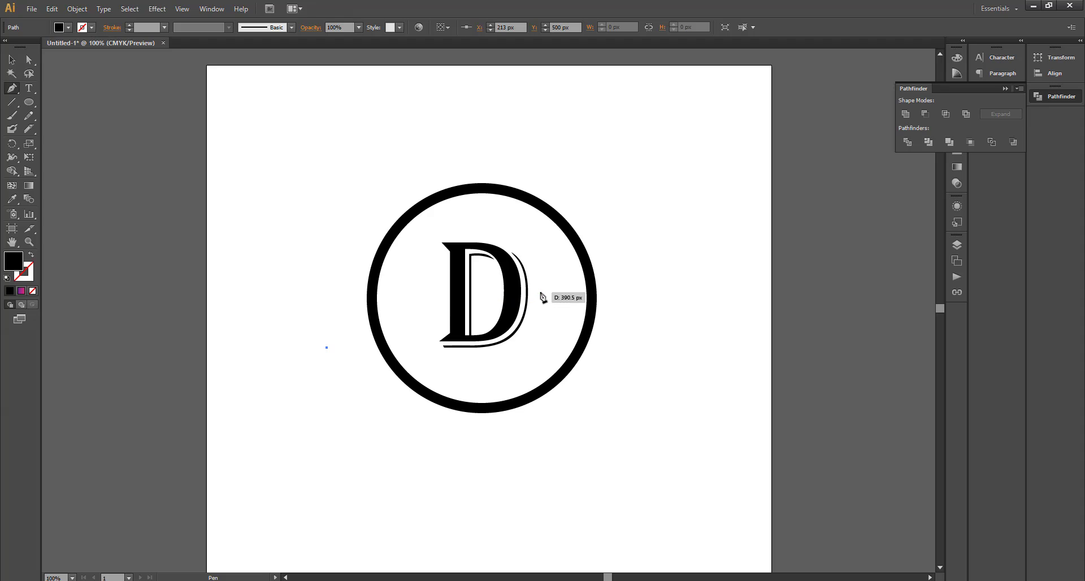
pyautogui.moveTo(542, 291); pyautogui.dragTo(633, 328)
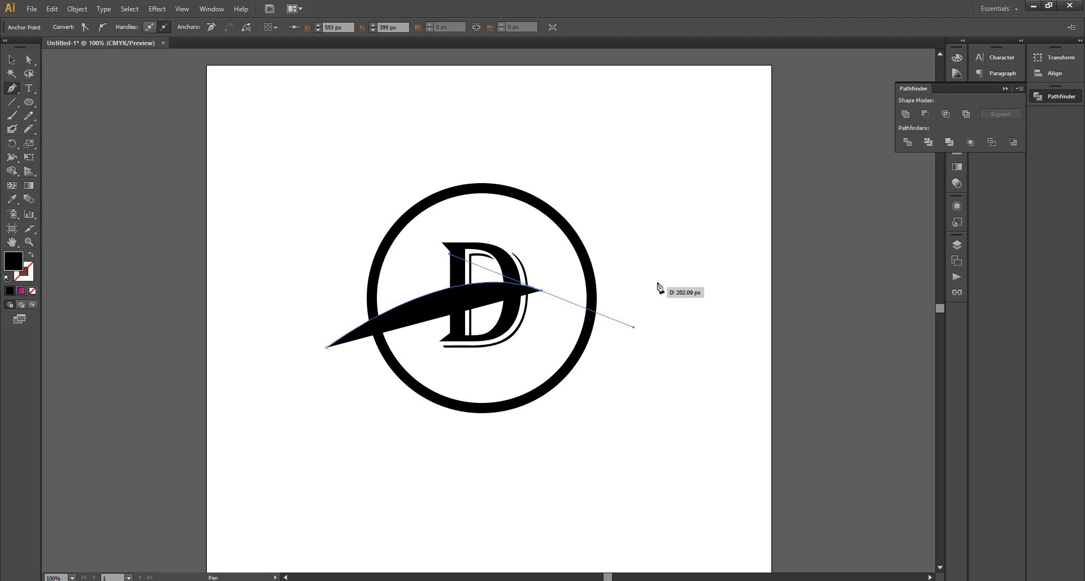
pyautogui.moveTo(672, 257); pyautogui.dragTo(677, 252)
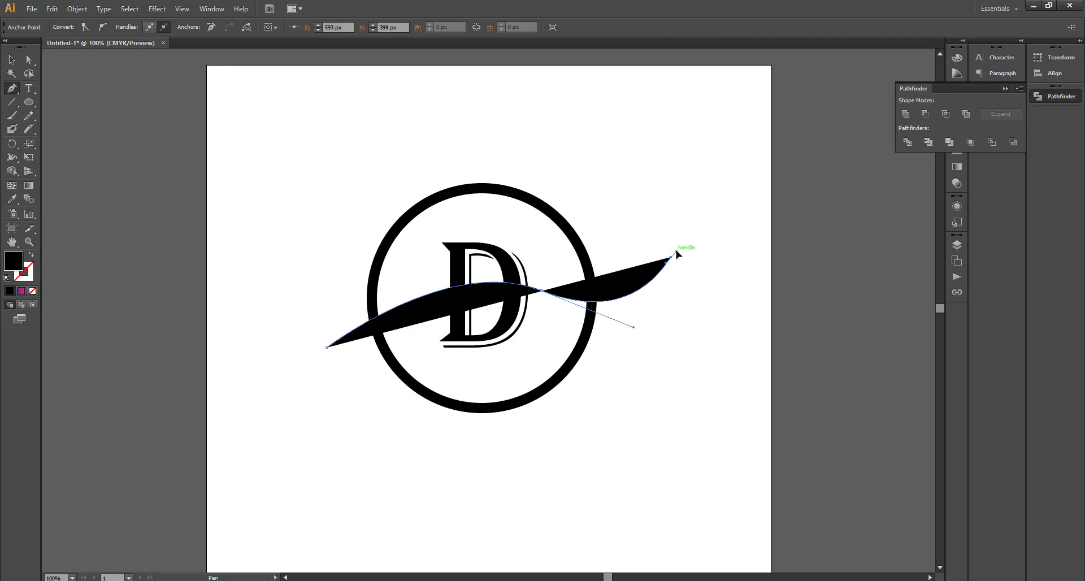
pyautogui.press('v')
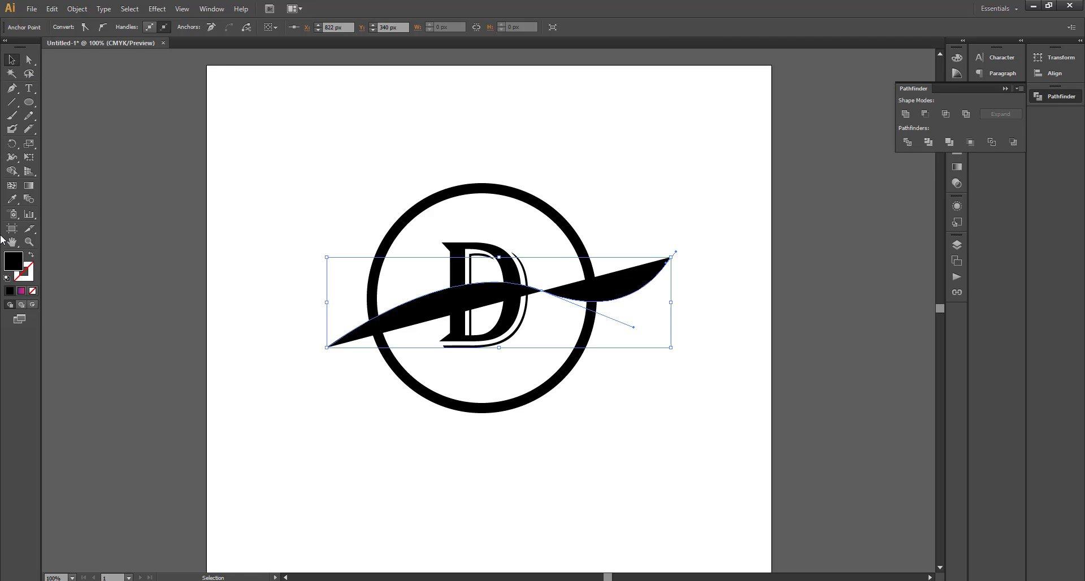
pyautogui.click(31, 254)
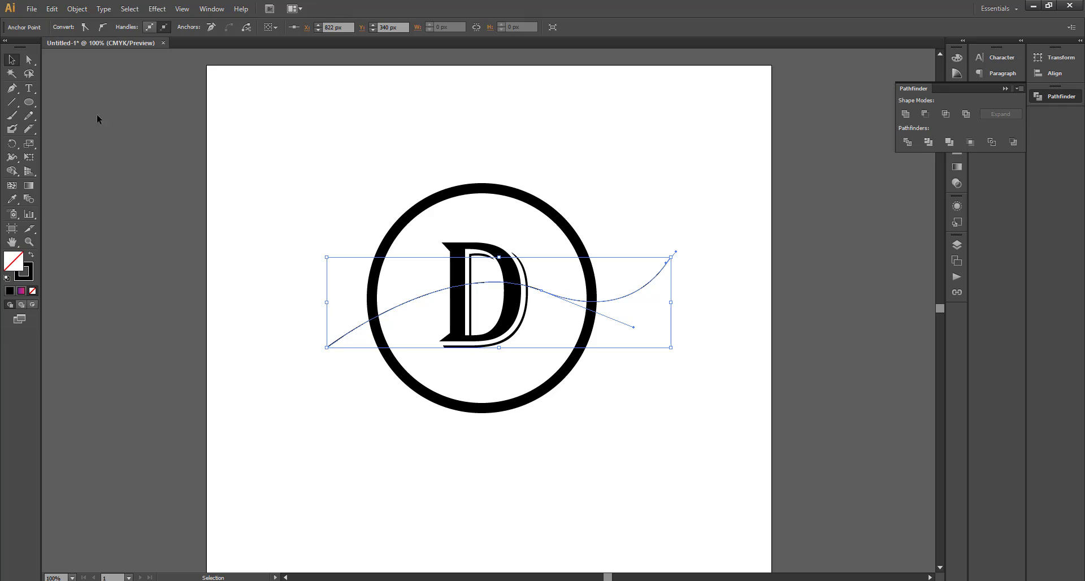
pyautogui.click(286, 245)
# Step: Set the wave path's stroke weight to 18 pt
pyautogui.click(328, 346)
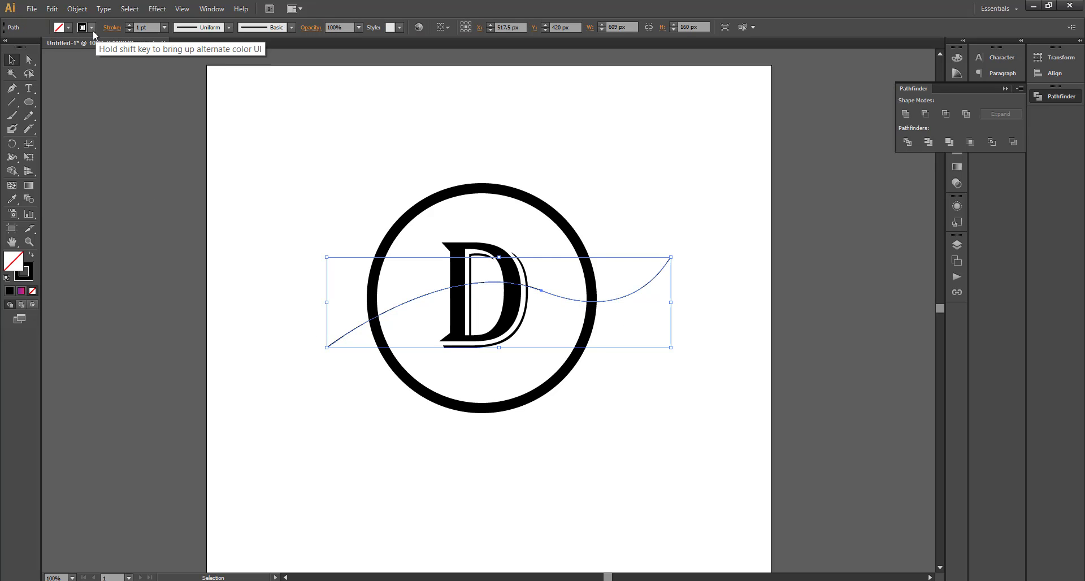
pyautogui.click(129, 25)
pyautogui.click(128, 25)
pyautogui.click(129, 25)
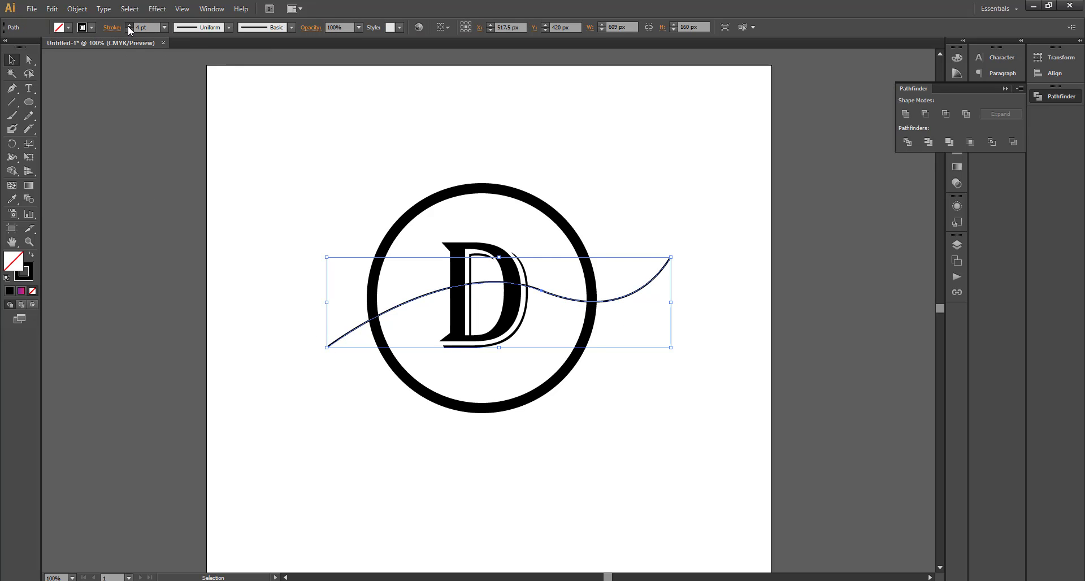
pyautogui.click(129, 25)
pyautogui.click(129, 25)
pyautogui.click(215, 200)
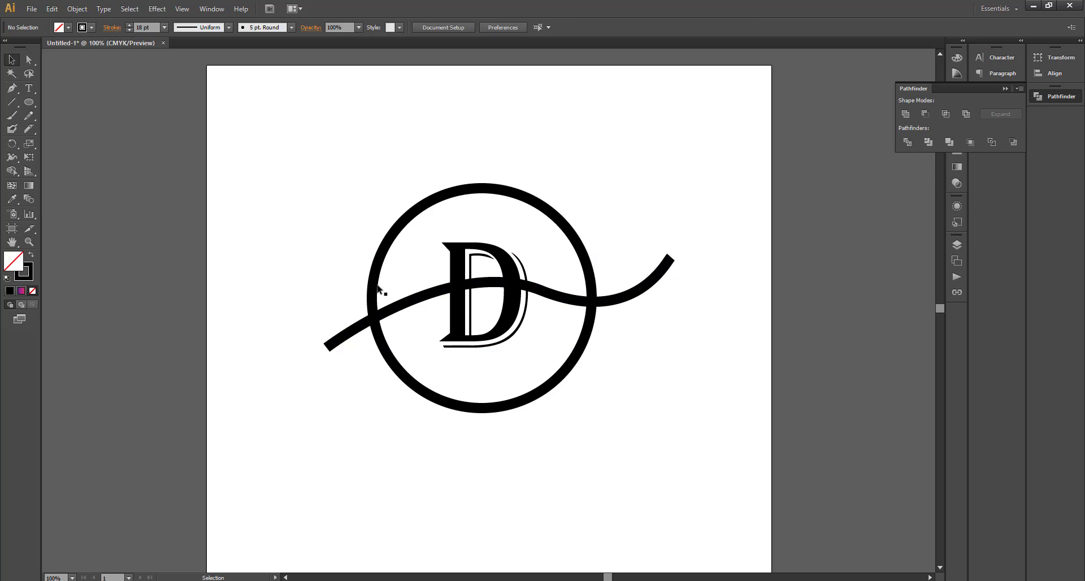
# Step: Narrow the wave path to about 583 px and rotate it slightly counterclockwise
pyautogui.click(372, 314)
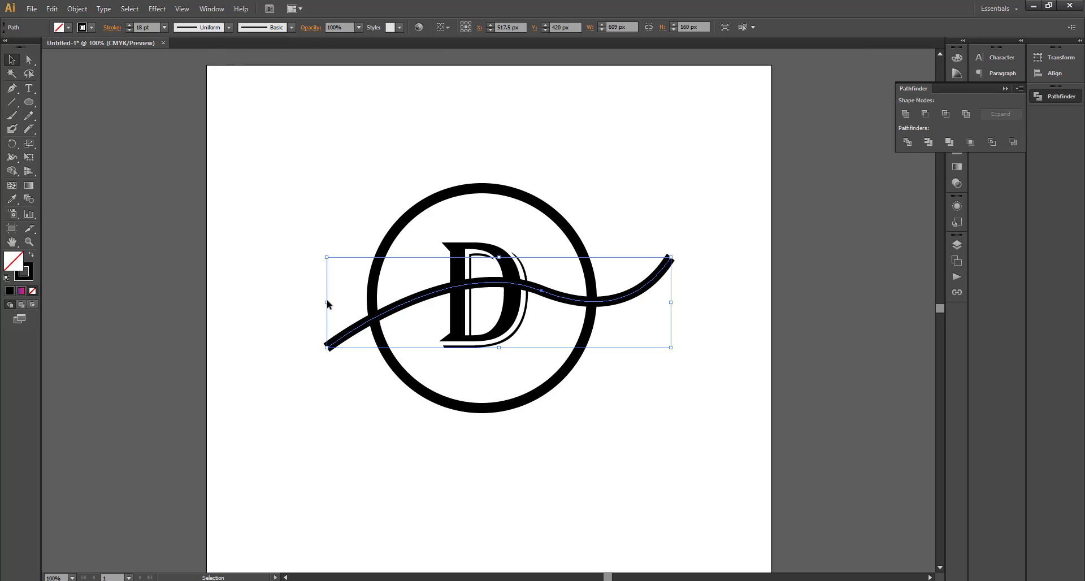
pyautogui.moveTo(326, 303); pyautogui.dragTo(342, 303)
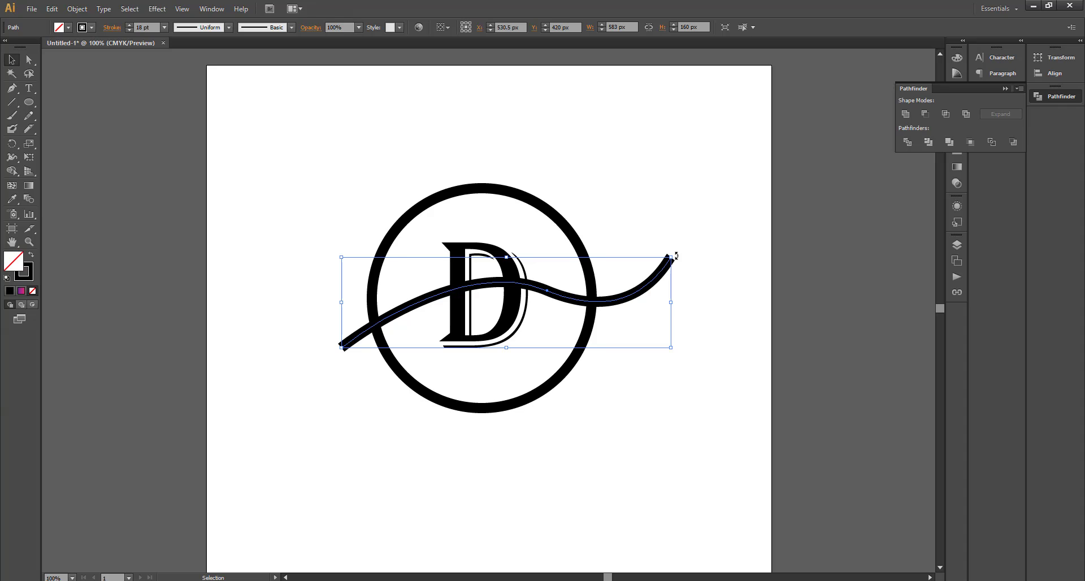
pyautogui.moveTo(671, 255); pyautogui.dragTo(671, 235)
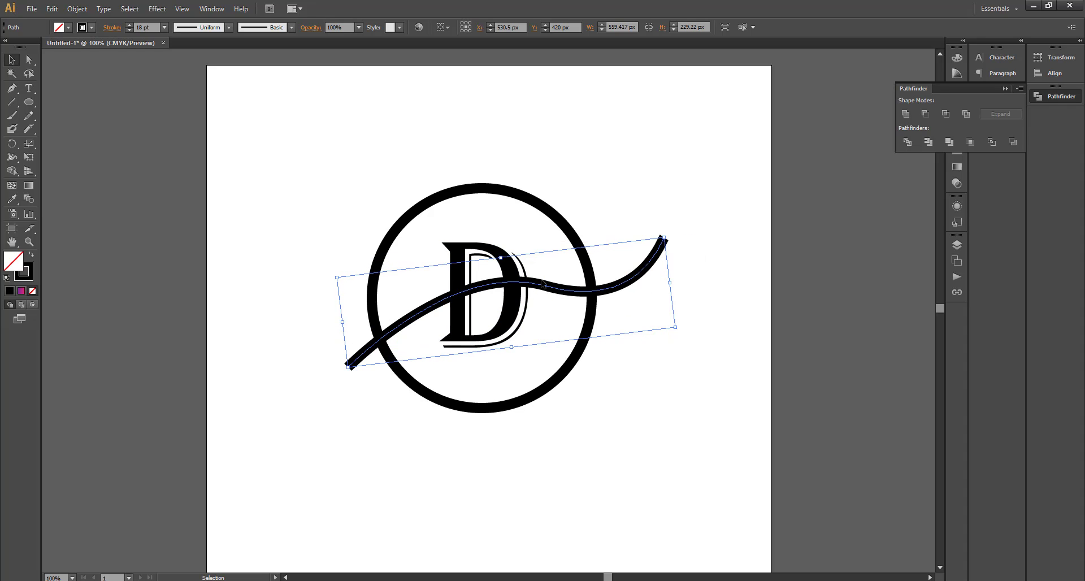
pyautogui.click(697, 304)
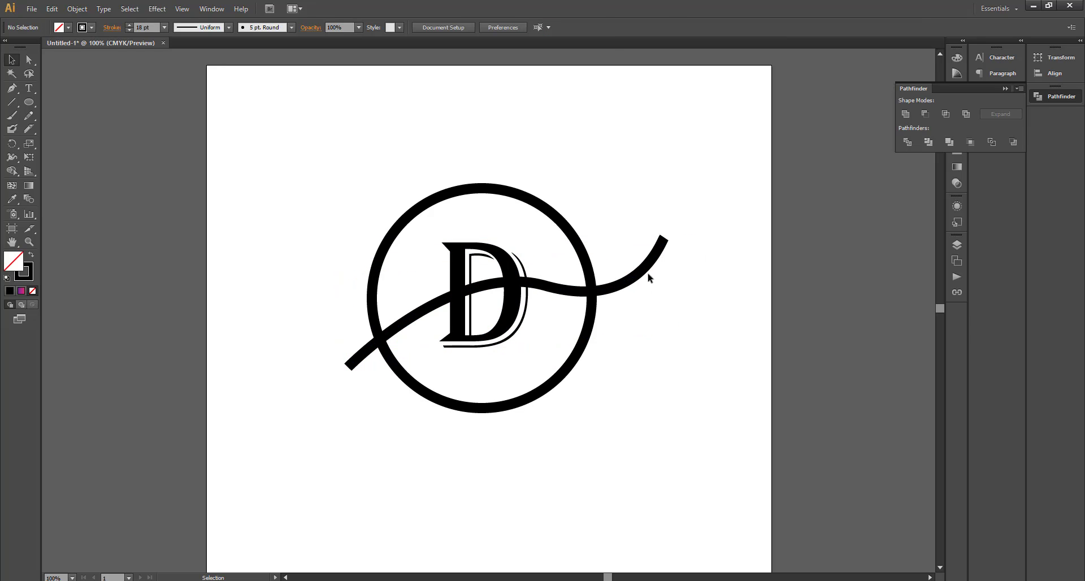
# Step: Isolate the wave path and duplicate it, placing the two waves parallel, one above the other, across the letter D
pyautogui.click(645, 274)
pyautogui.click(648, 269)
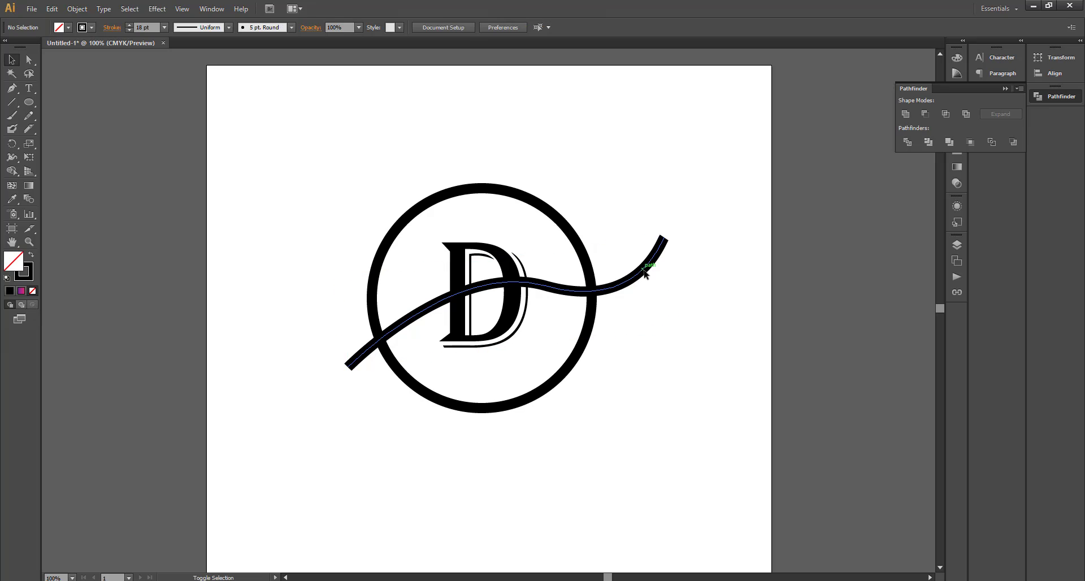
pyautogui.click(570, 291)
pyautogui.doubleClick(569, 291)
pyautogui.click(656, 159)
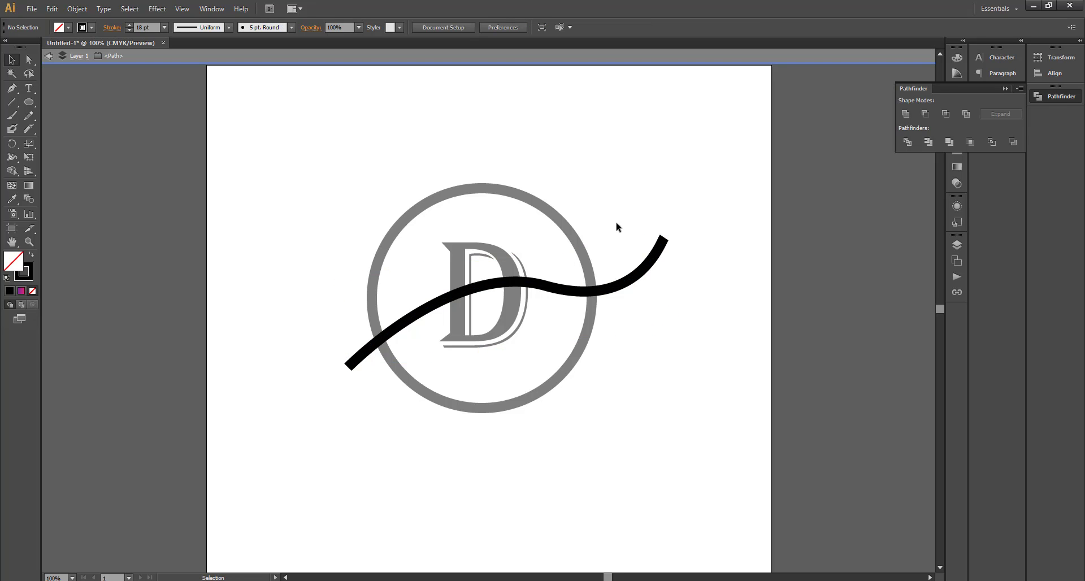
pyautogui.click(562, 290)
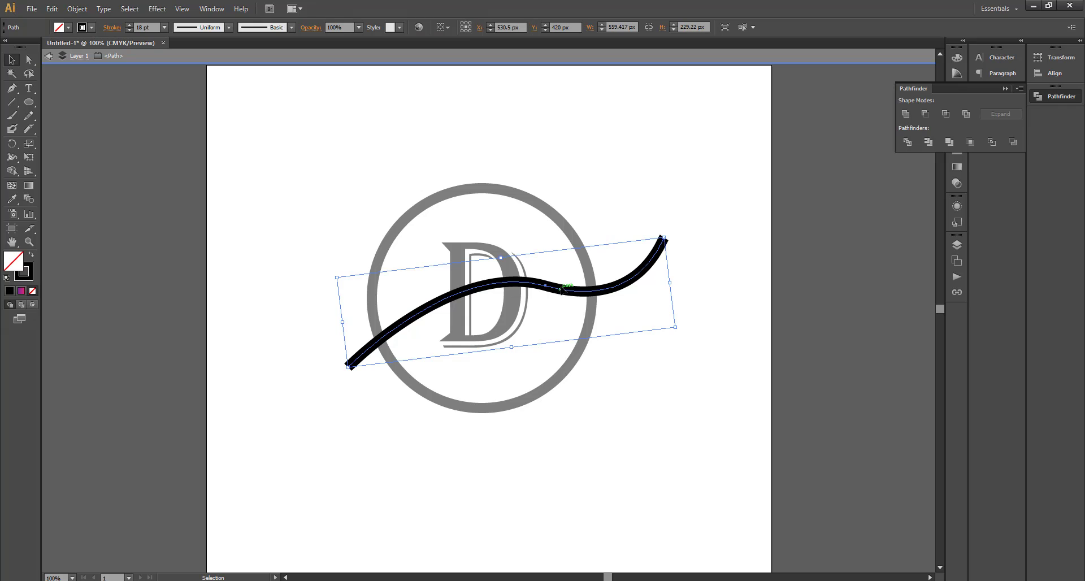
pyautogui.moveTo(561, 290); pyautogui.dragTo(563, 326)
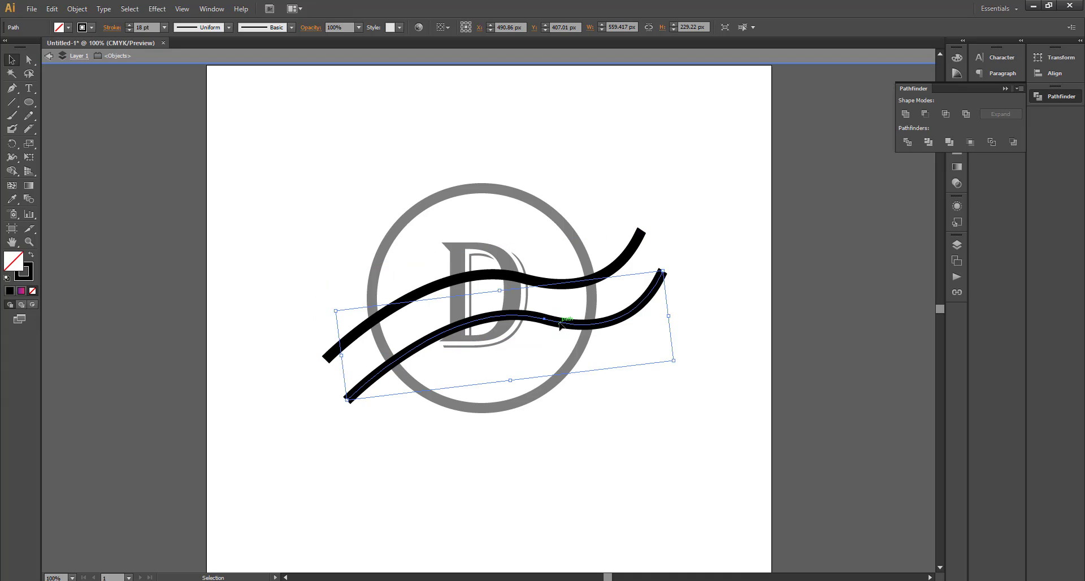
pyautogui.click(758, 244)
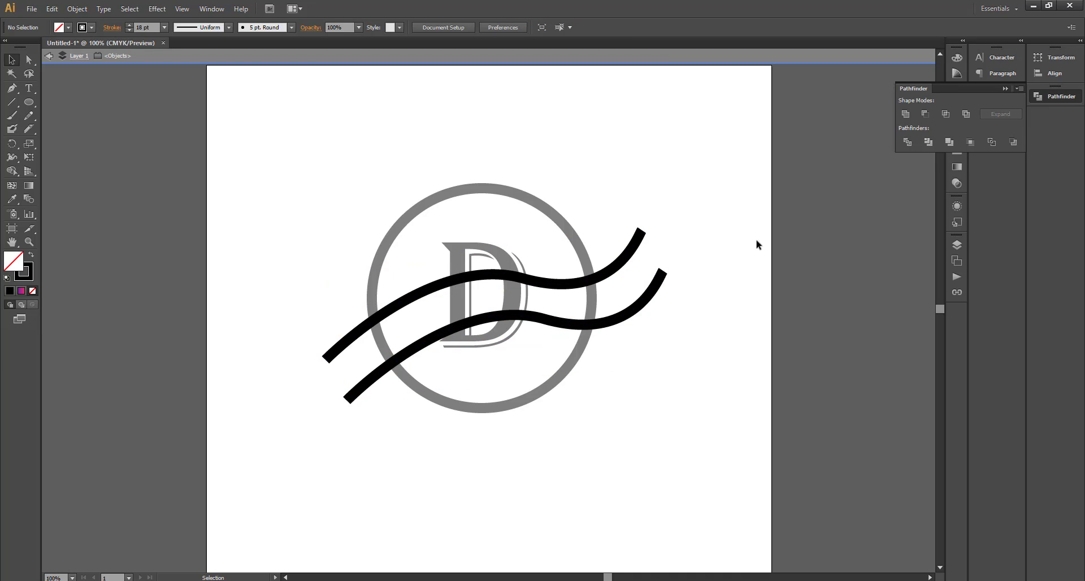
# Step: Apply the lens-shaped variable width profile, tapered at both ends, to both waves and exit isolation mode
pyautogui.click(607, 271)
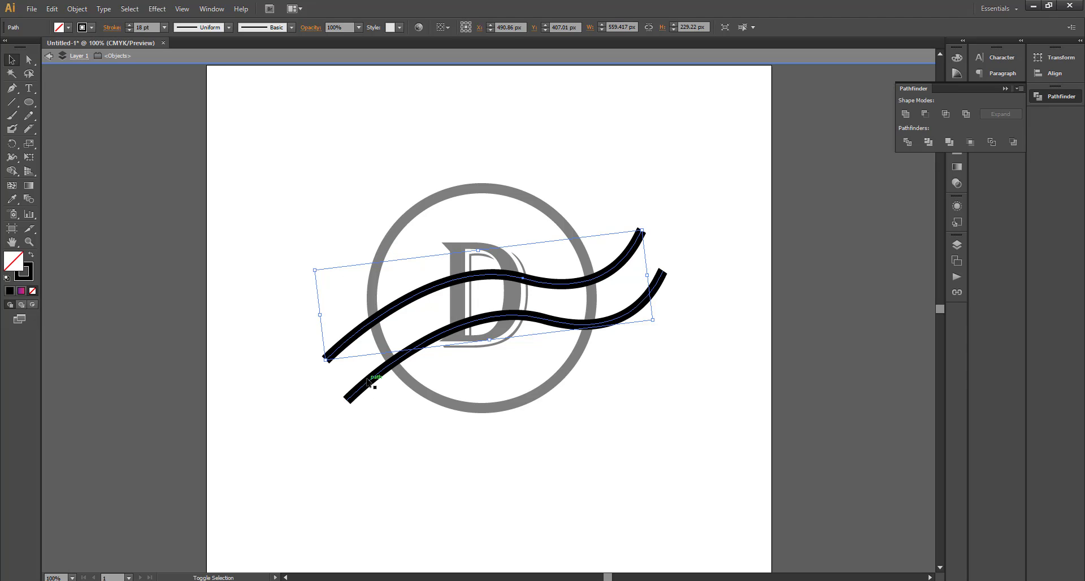
pyautogui.keyDown('shift'); pyautogui.click(387, 378); pyautogui.keyUp('shift')
pyautogui.click(228, 27)
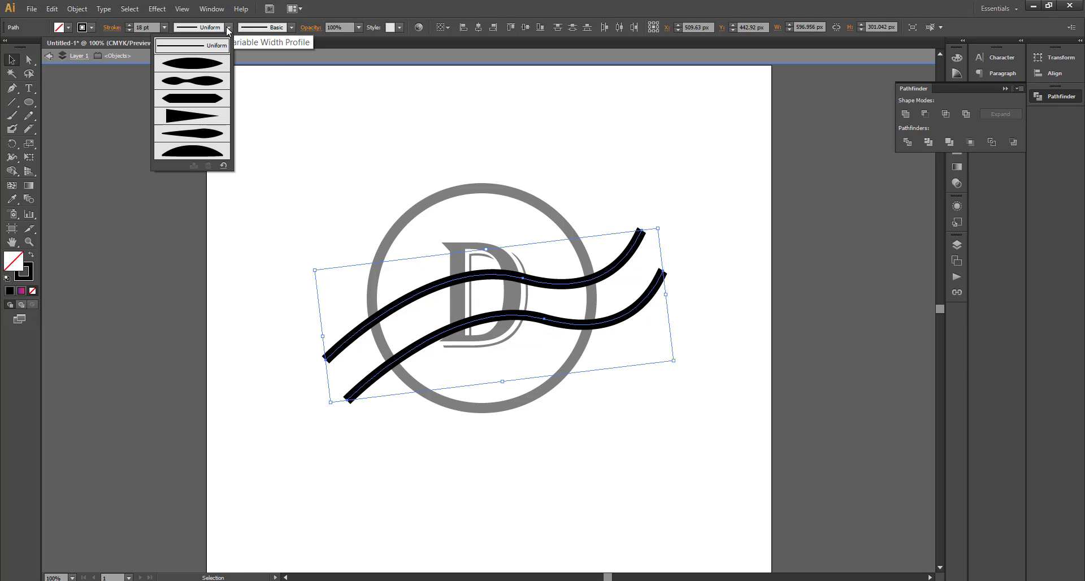
pyautogui.click(200, 70)
pyautogui.click(834, 262)
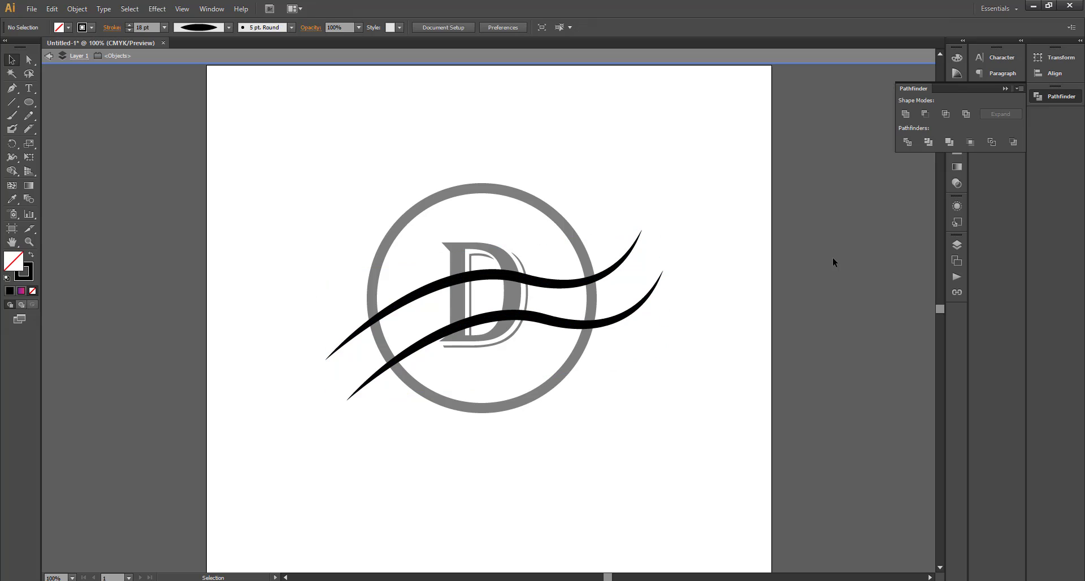
pyautogui.doubleClick(824, 260)
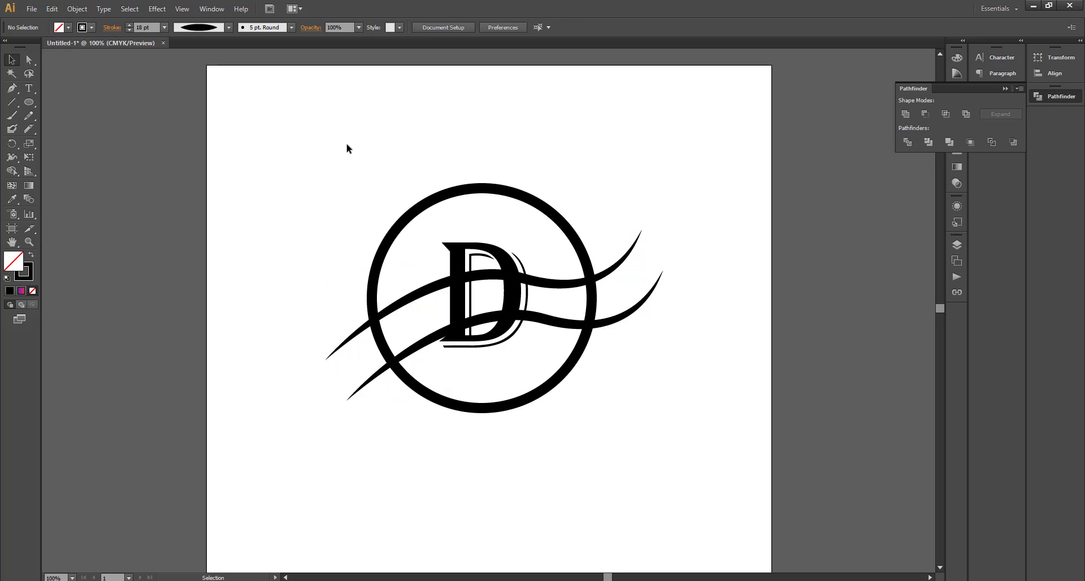
# Step: Expand the appearance of the whole artwork: the ring, the letter D and both waves
pyautogui.moveTo(339, 144); pyautogui.dragTo(638, 429)
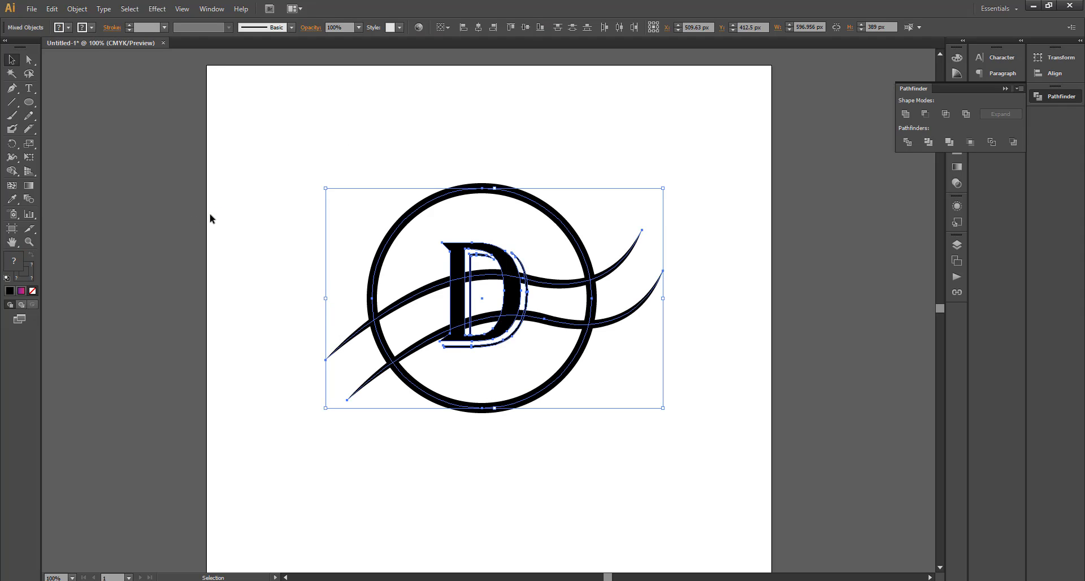
pyautogui.click(77, 9)
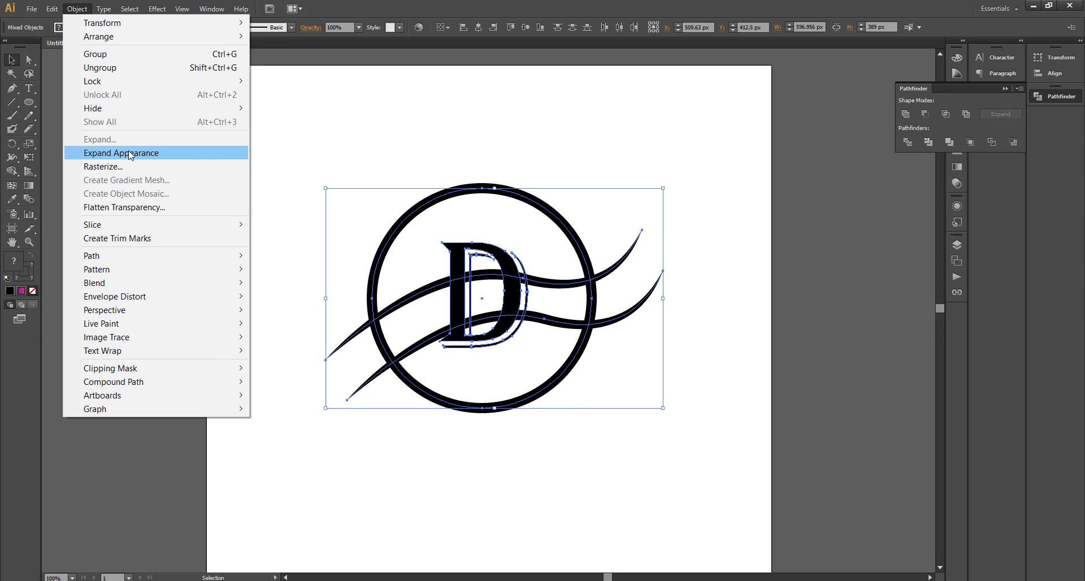
pyautogui.click(131, 153)
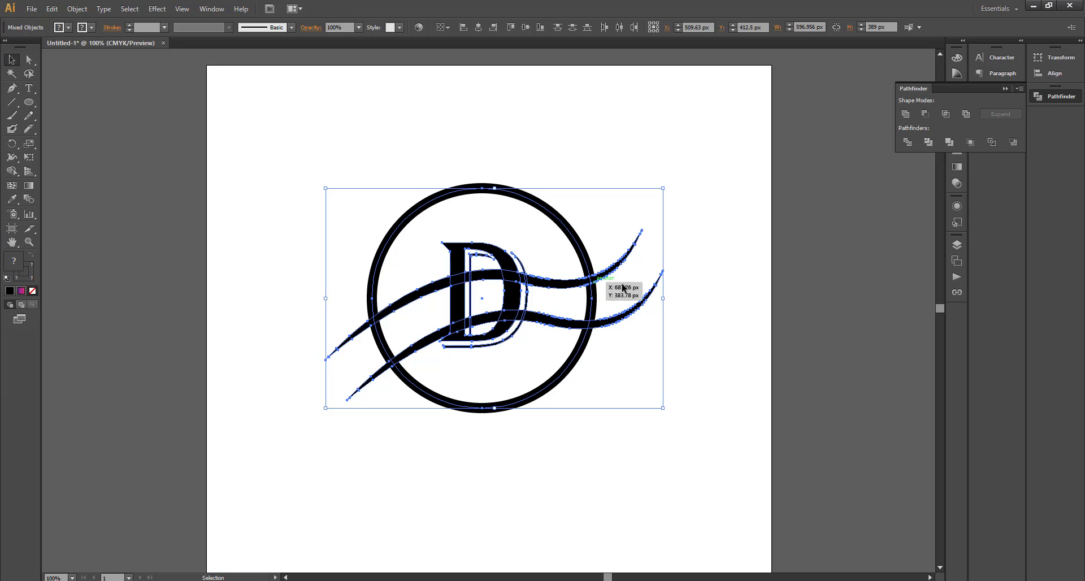
pyautogui.click(683, 260)
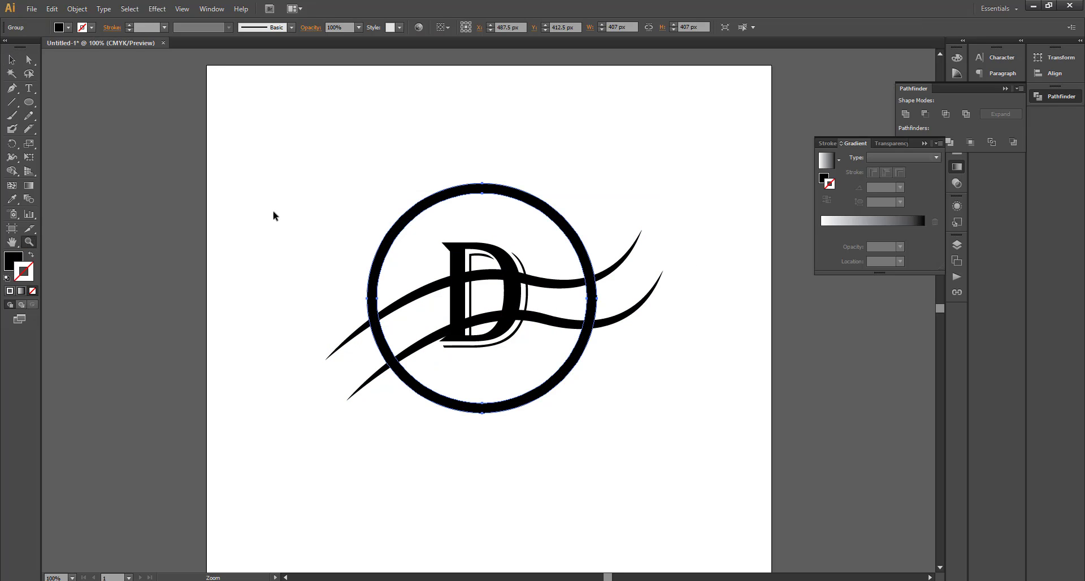
pyautogui.click(402, 176)
pyautogui.scroll(-2, 494, 243)
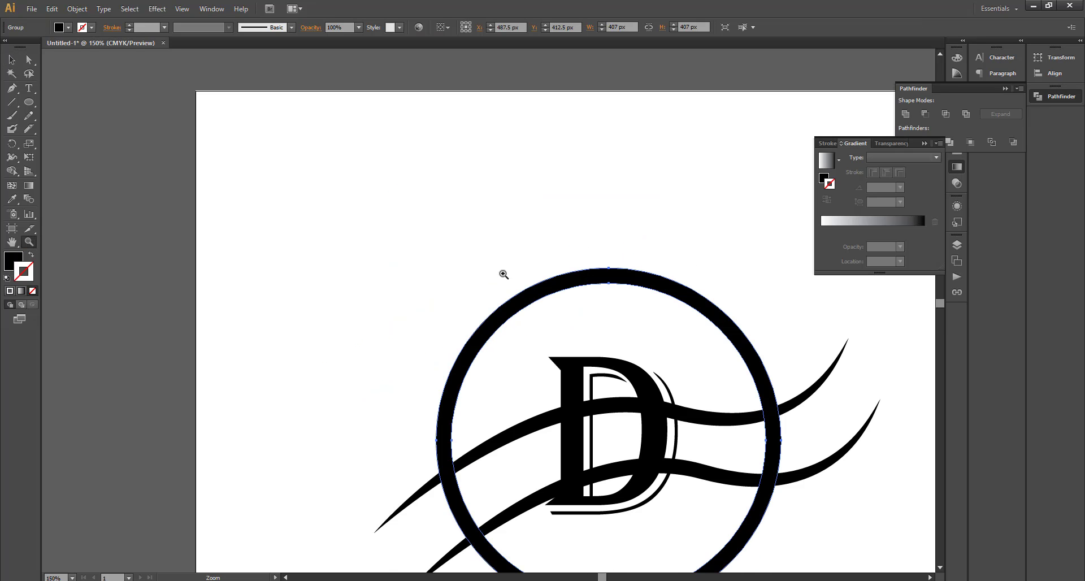
pyautogui.click(494, 326)
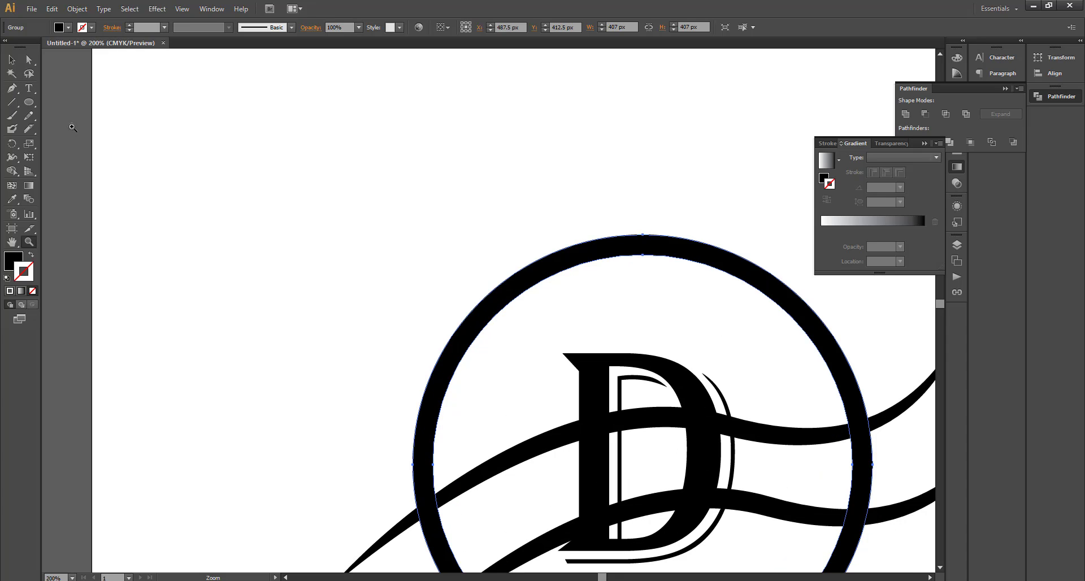
pyautogui.hotkey('ctrl', '-')
pyautogui.hotkey('ctrl', '-')
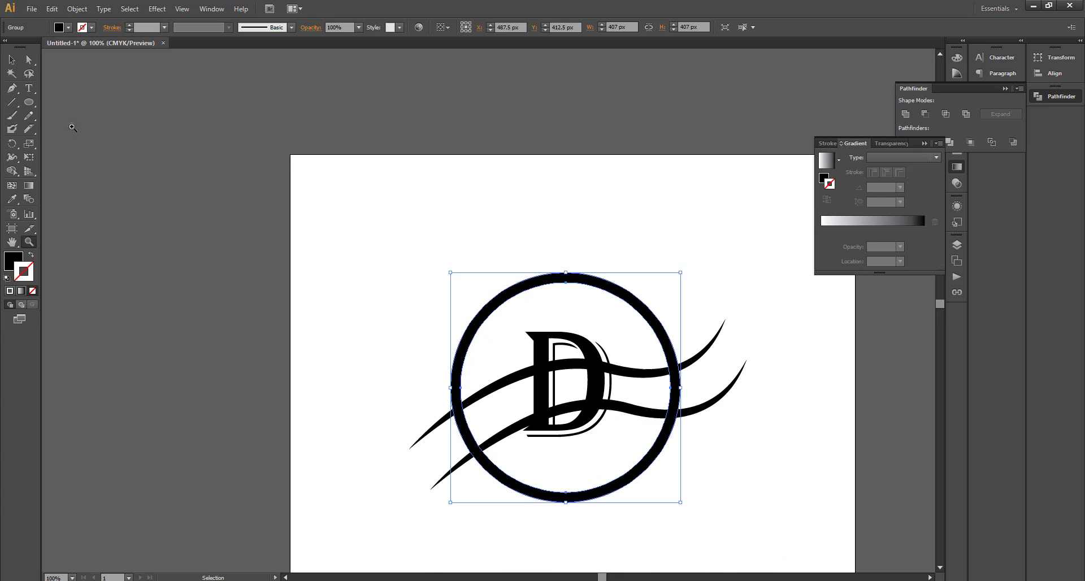
# Step: Fill the upper wave with a linear gradient
pyautogui.click(11, 59)
pyautogui.click(509, 375)
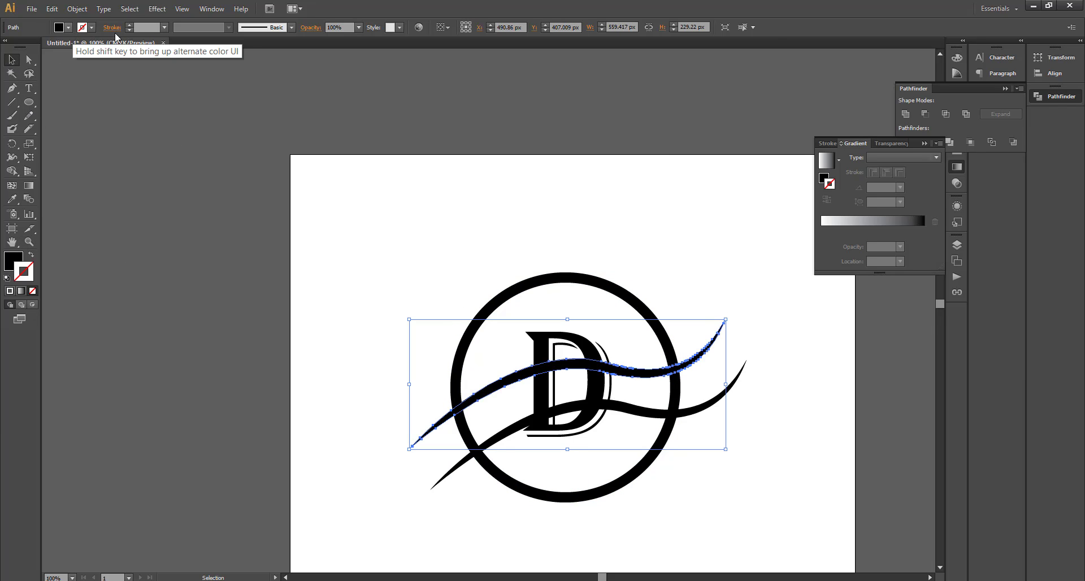
pyautogui.click(932, 158)
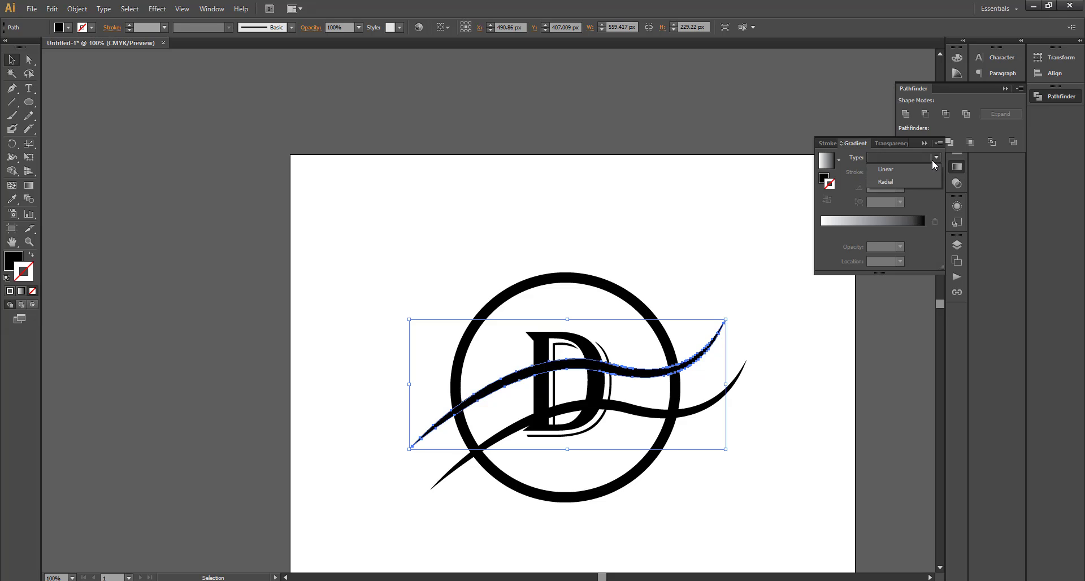
pyautogui.click(902, 171)
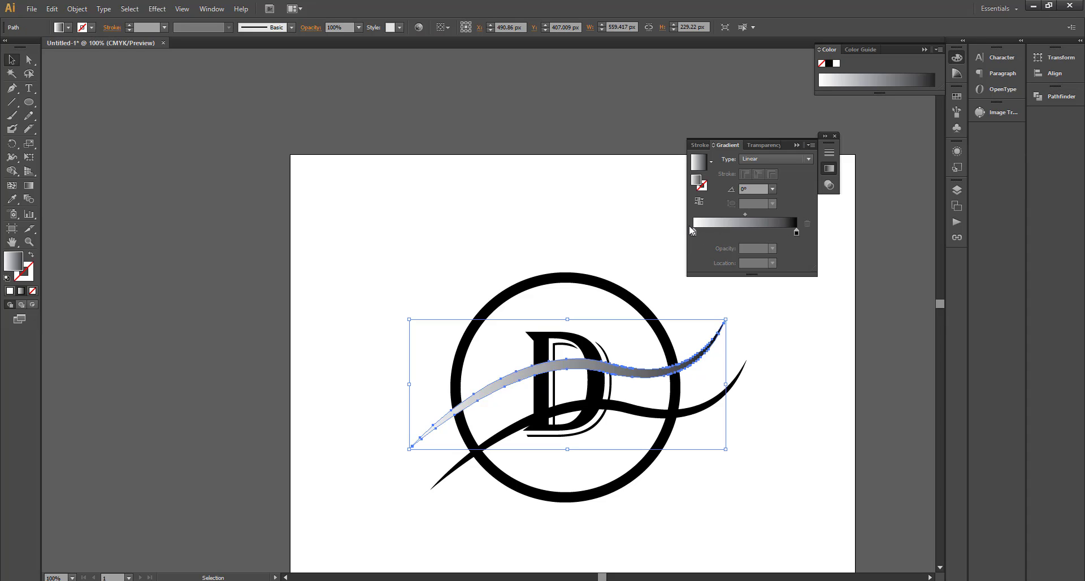
# Step: Set the upper wave's gradient to run from a light blue start colour to a dark magenta end colour
pyautogui.doubleClick(694, 233)
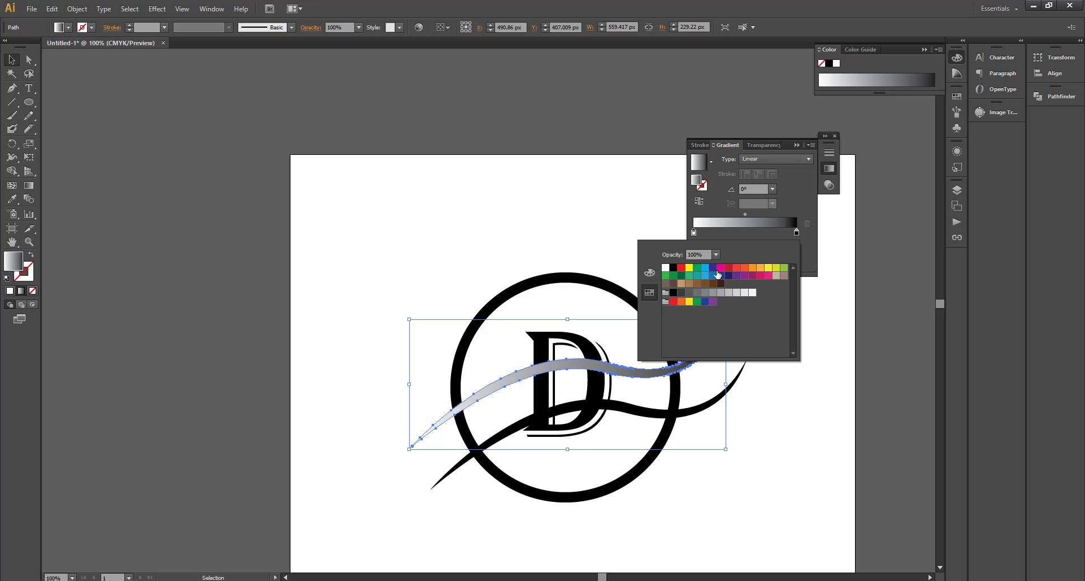
pyautogui.click(705, 268)
pyautogui.click(804, 238)
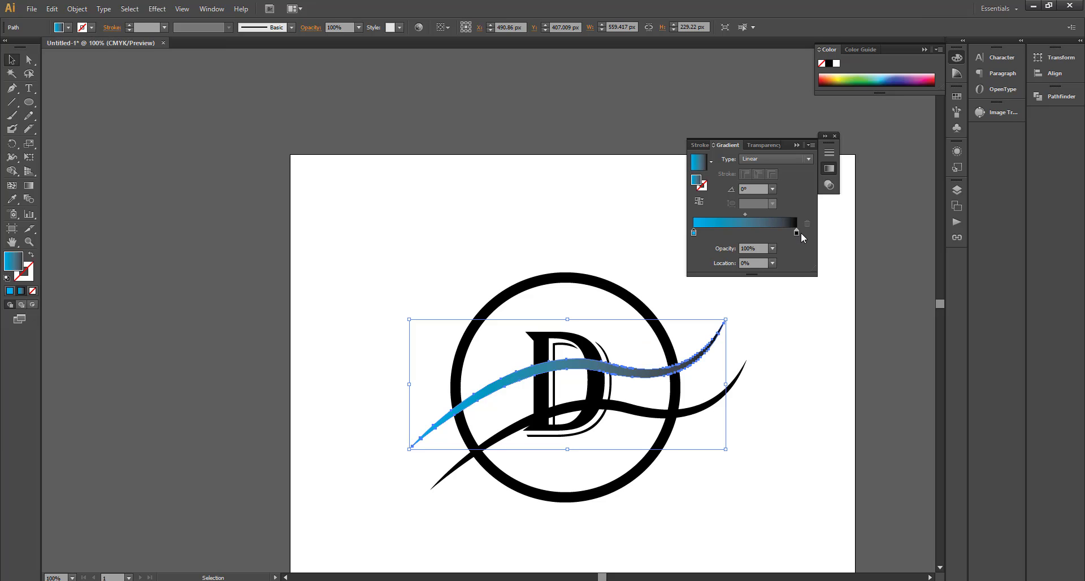
pyautogui.doubleClick(797, 232)
pyautogui.click(753, 276)
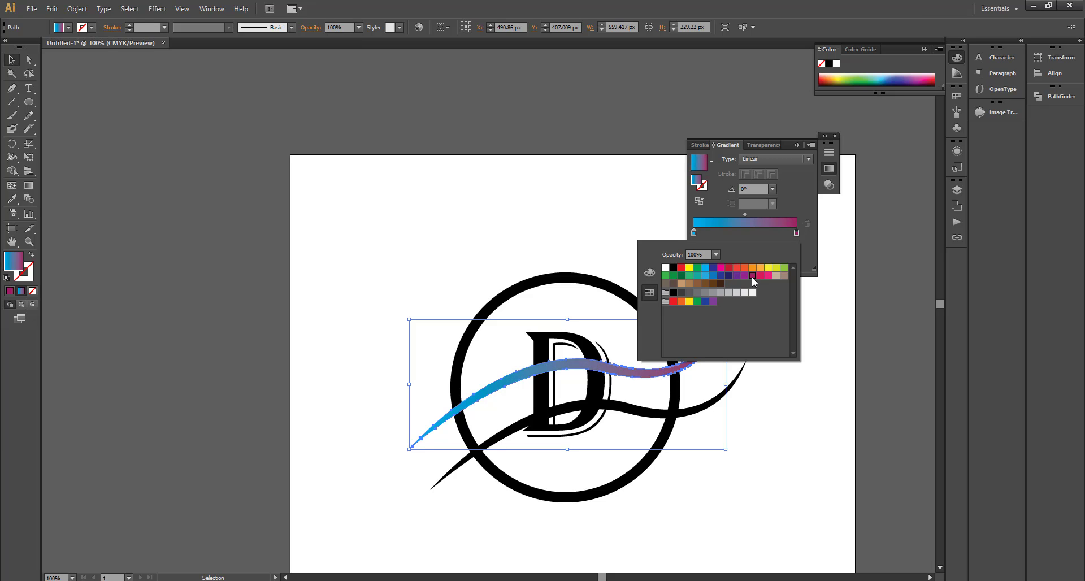
pyautogui.moveTo(694, 233); pyautogui.dragTo(697, 234)
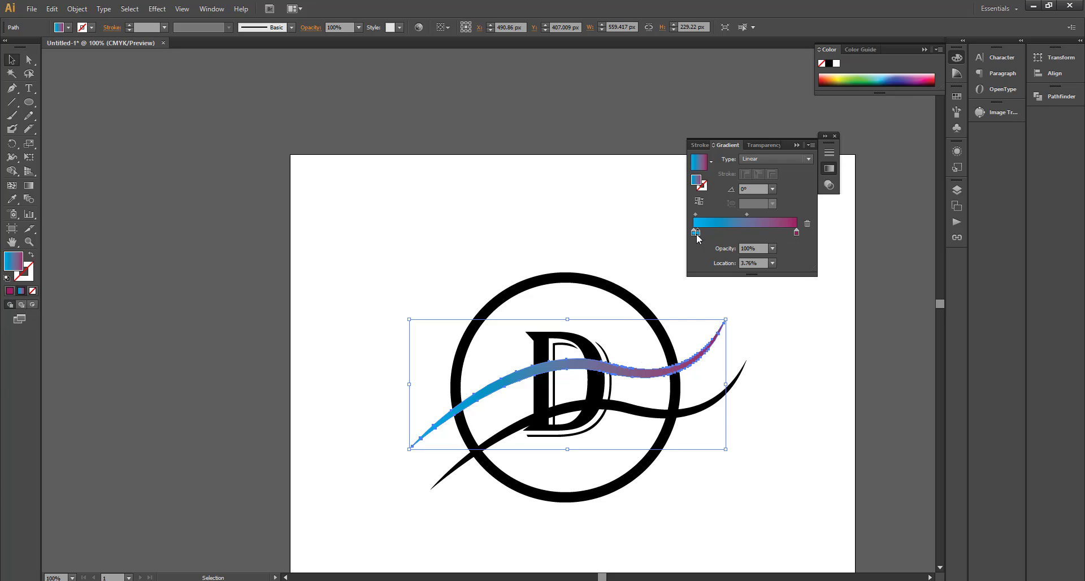
pyautogui.click(807, 223)
pyautogui.doubleClick(694, 233)
pyautogui.press('Escape')
pyautogui.doubleClick(695, 233)
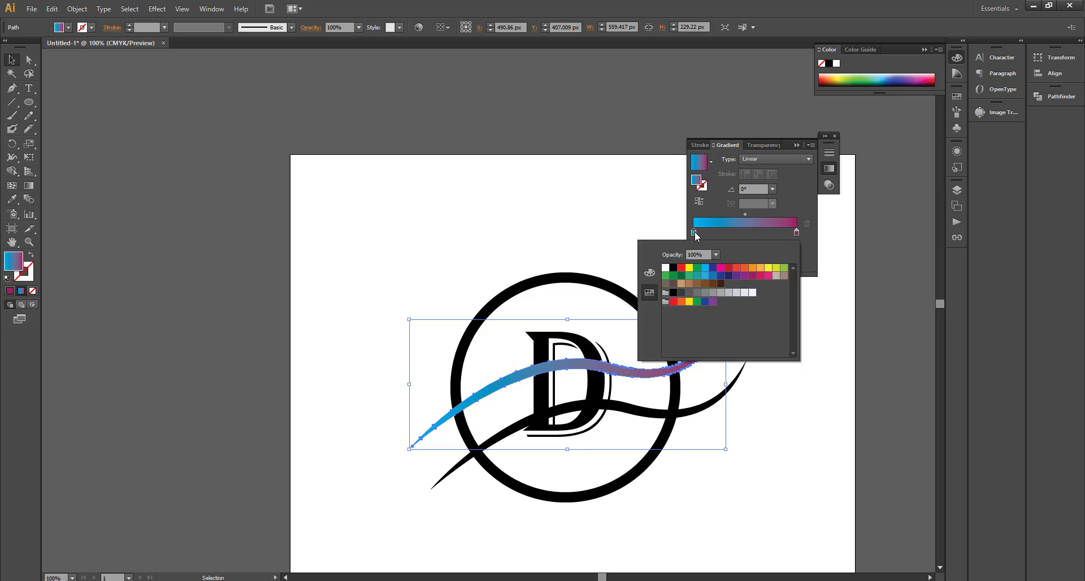
pyautogui.press('Escape')
# Step: Try pink swatches for the gradient's start colour and settle on the purple C=75 M=100 Y=0 K=0
pyautogui.doubleClick(695, 233)
pyautogui.click(761, 276)
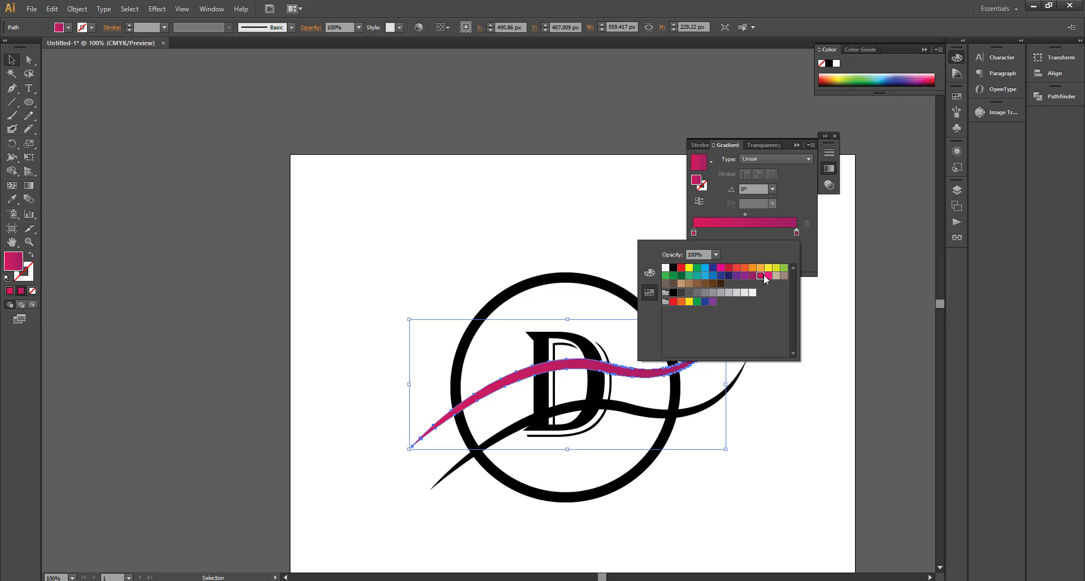
pyautogui.click(768, 276)
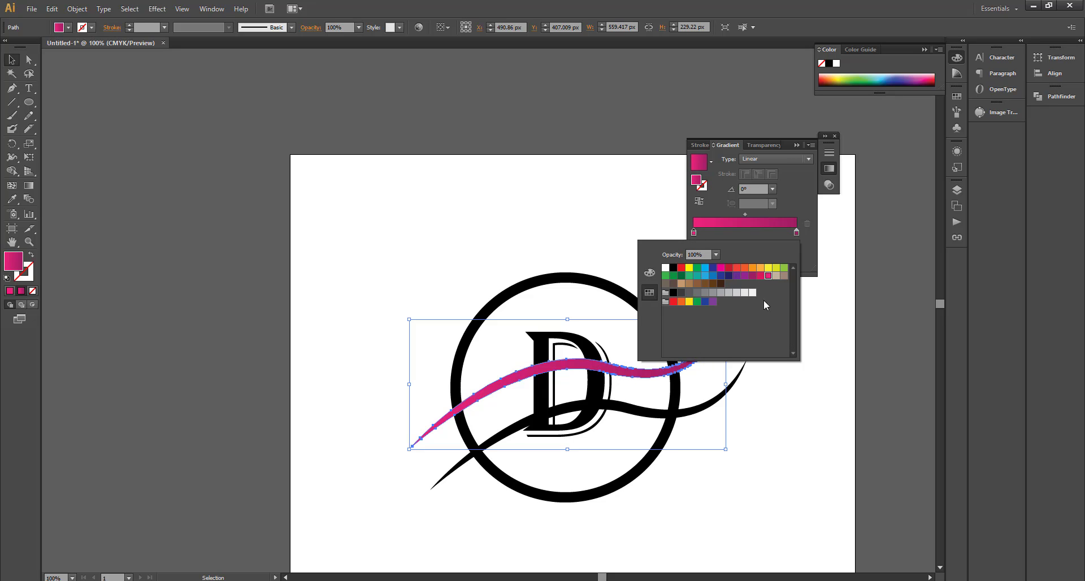
pyautogui.click(753, 277)
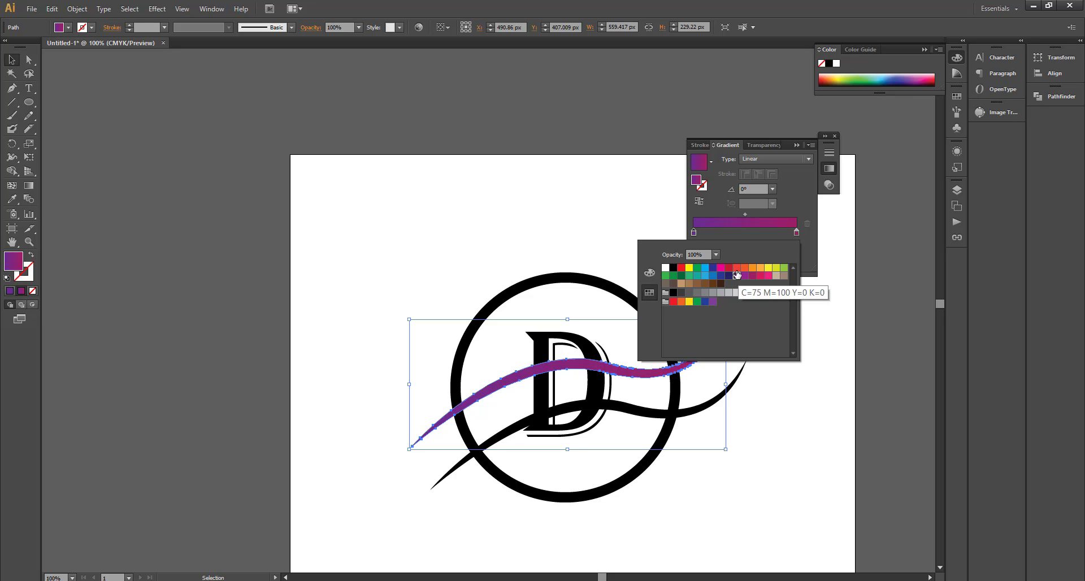
pyautogui.click(800, 148)
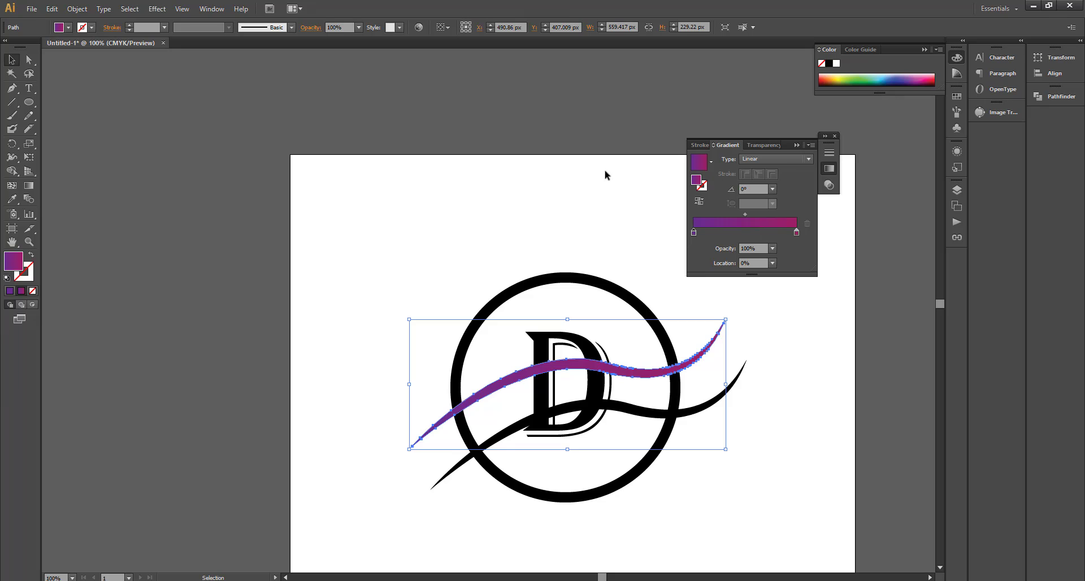
# Step: Fill the ring with the same purple-to-magenta linear gradient
pyautogui.click(591, 236)
pyautogui.click(552, 284)
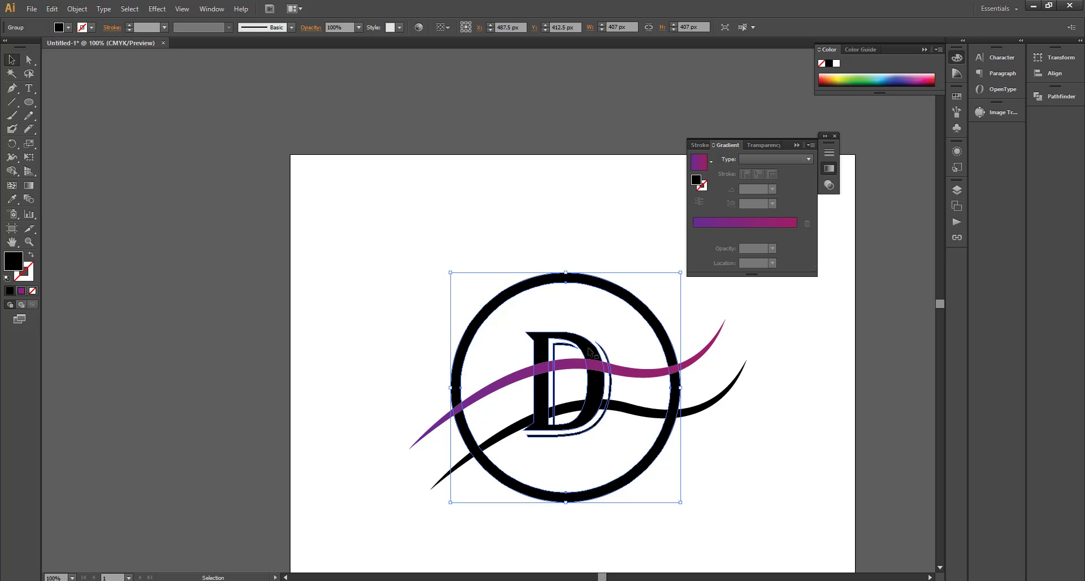
pyautogui.click(438, 308)
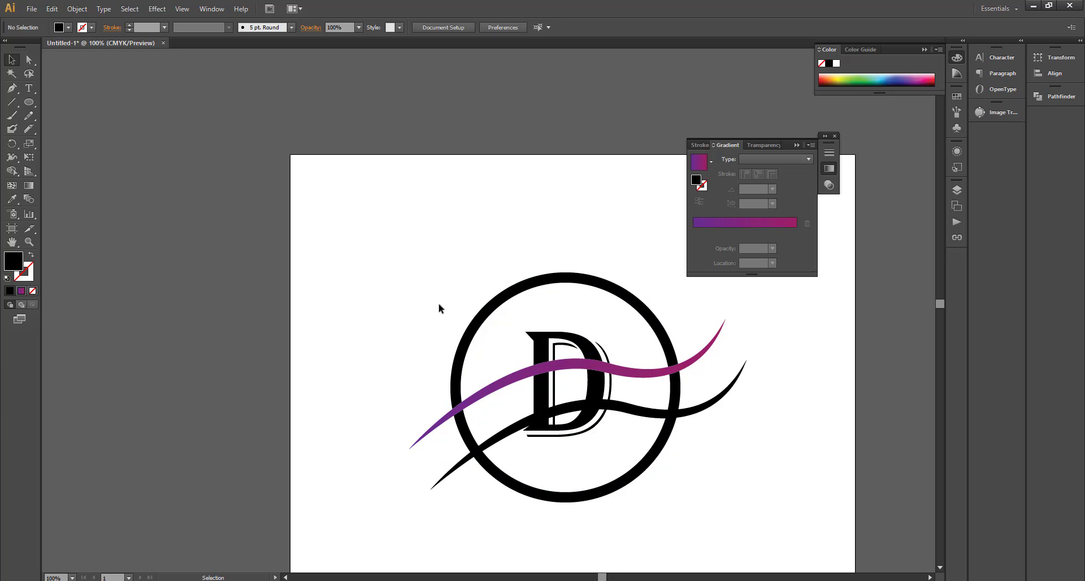
pyautogui.click(474, 346)
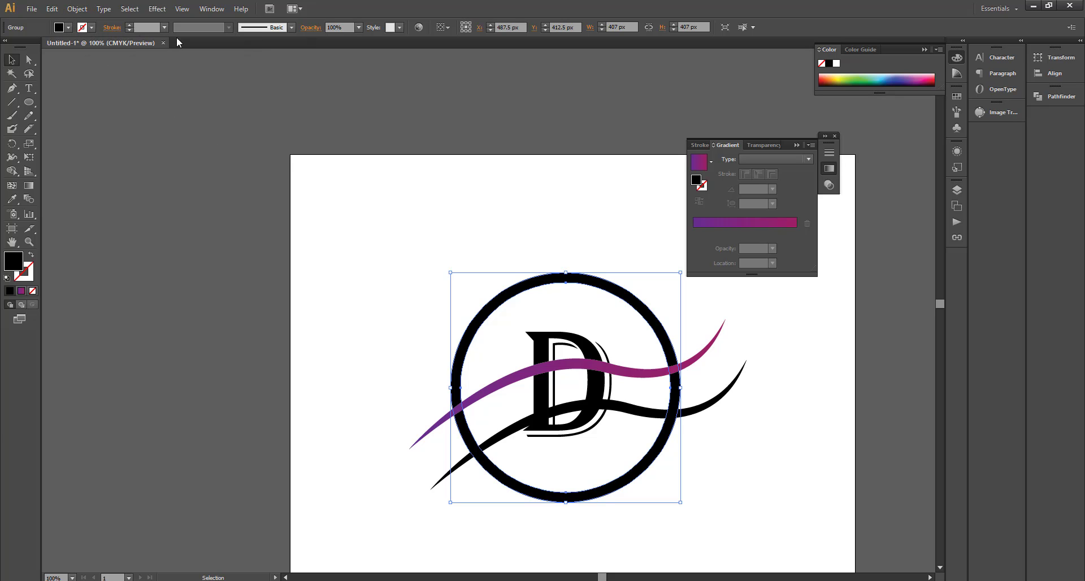
pyautogui.click(768, 159)
pyautogui.click(757, 169)
# Step: Apply the purple-to-magenta linear gradient to the letter D and the lower wave
pyautogui.click(603, 355)
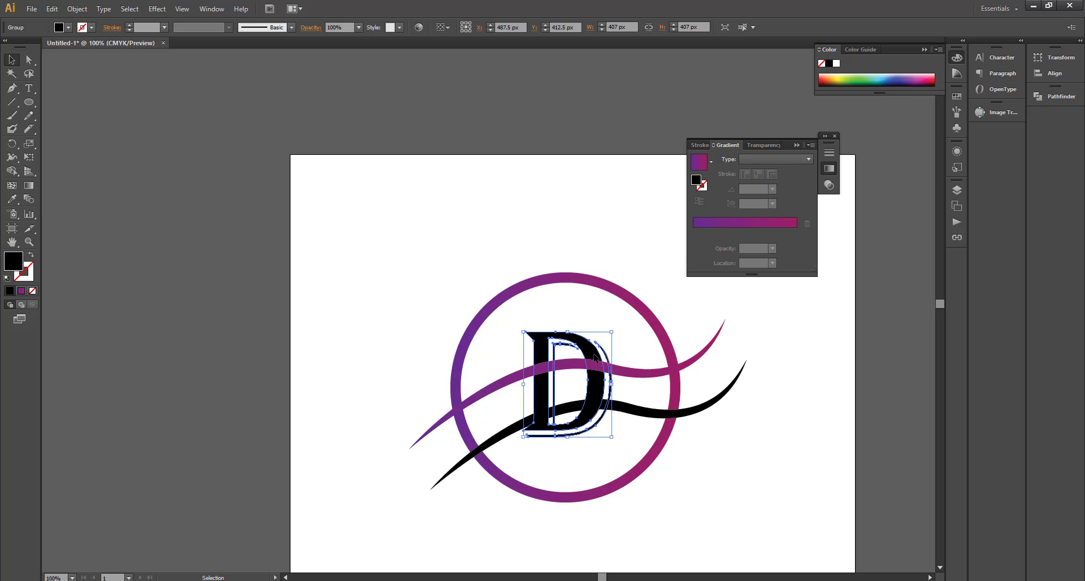
pyautogui.click(748, 160)
pyautogui.click(755, 172)
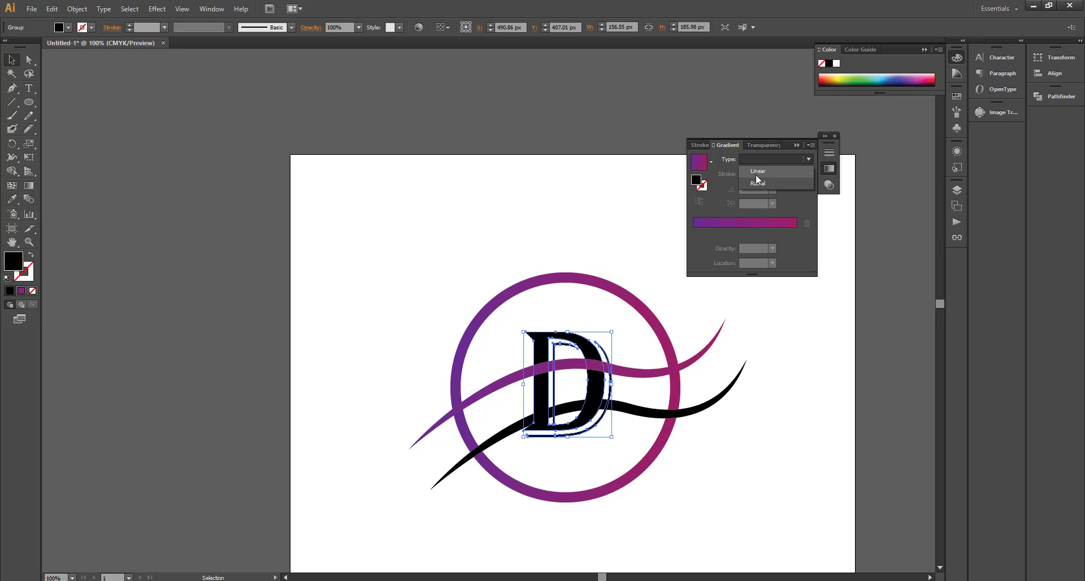
pyautogui.click(689, 412)
pyautogui.click(790, 160)
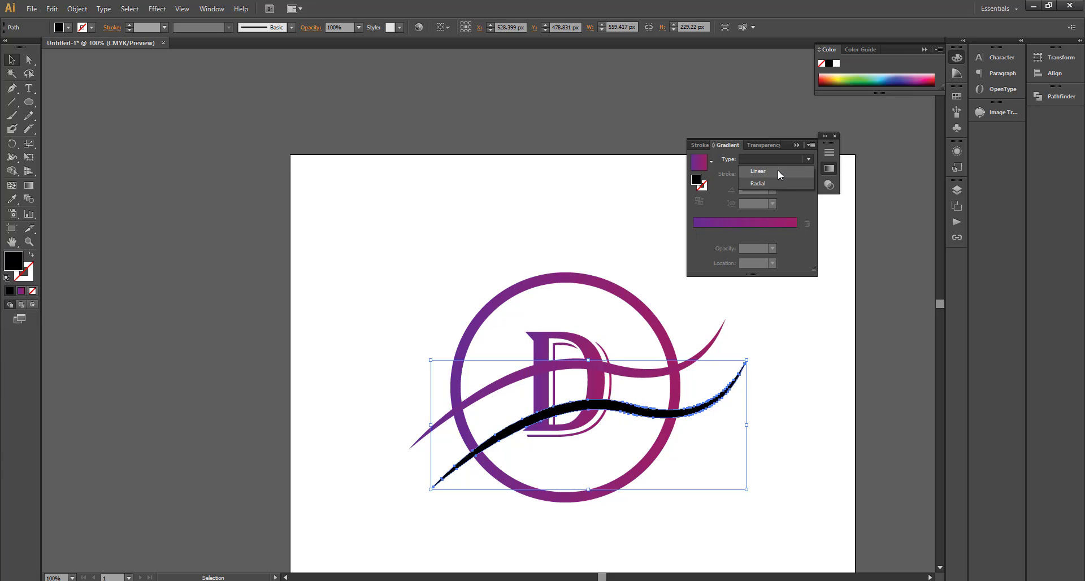
pyautogui.click(777, 169)
# Step: Split the overlapping ring, letter and waves into pieces with the Pathfinder Divide operation
pyautogui.moveTo(372, 212); pyautogui.dragTo(683, 493)
pyautogui.click(794, 145)
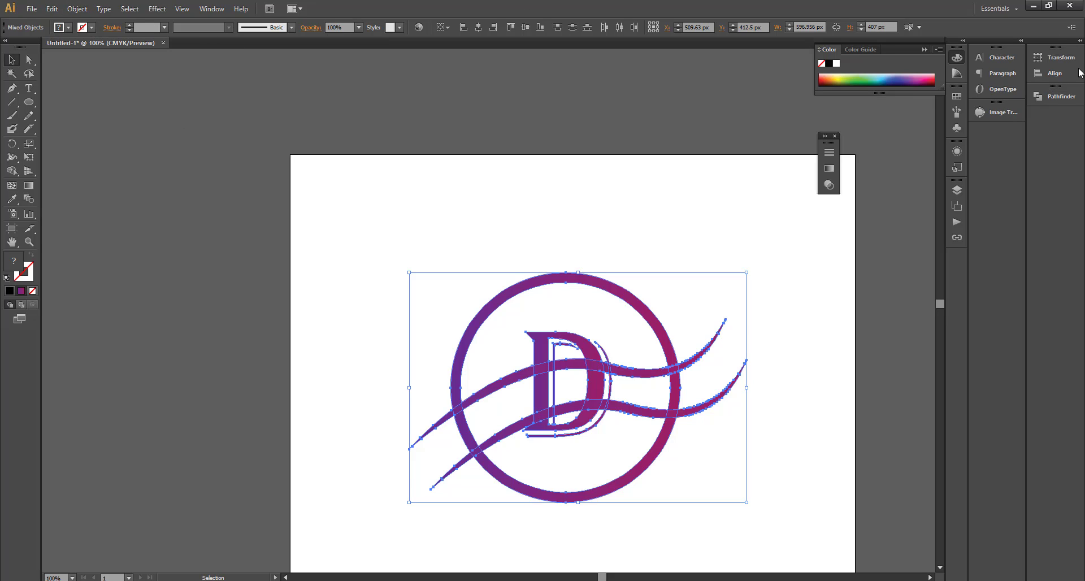
pyautogui.click(1057, 96)
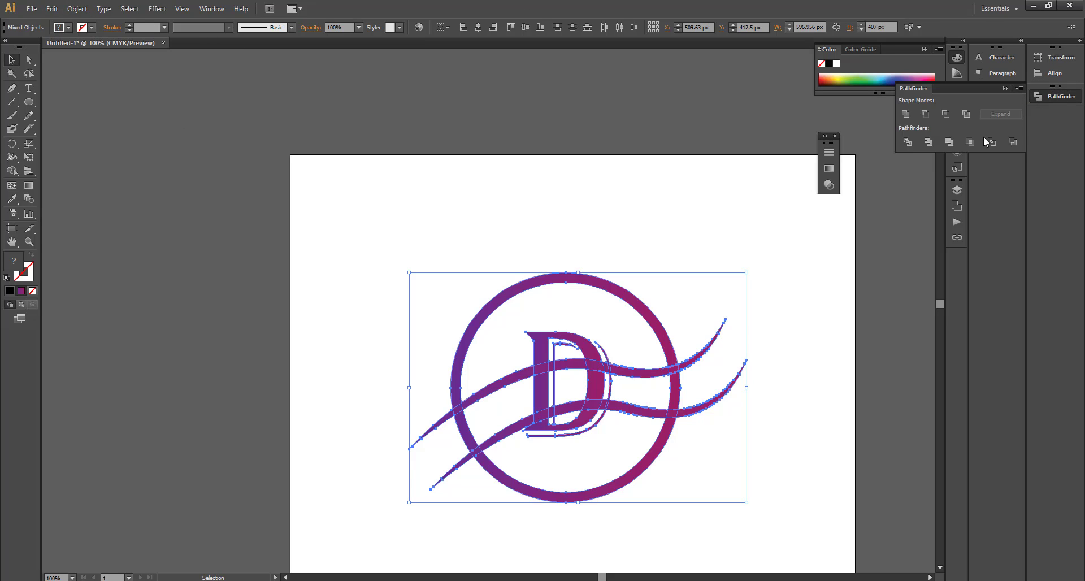
pyautogui.click(915, 143)
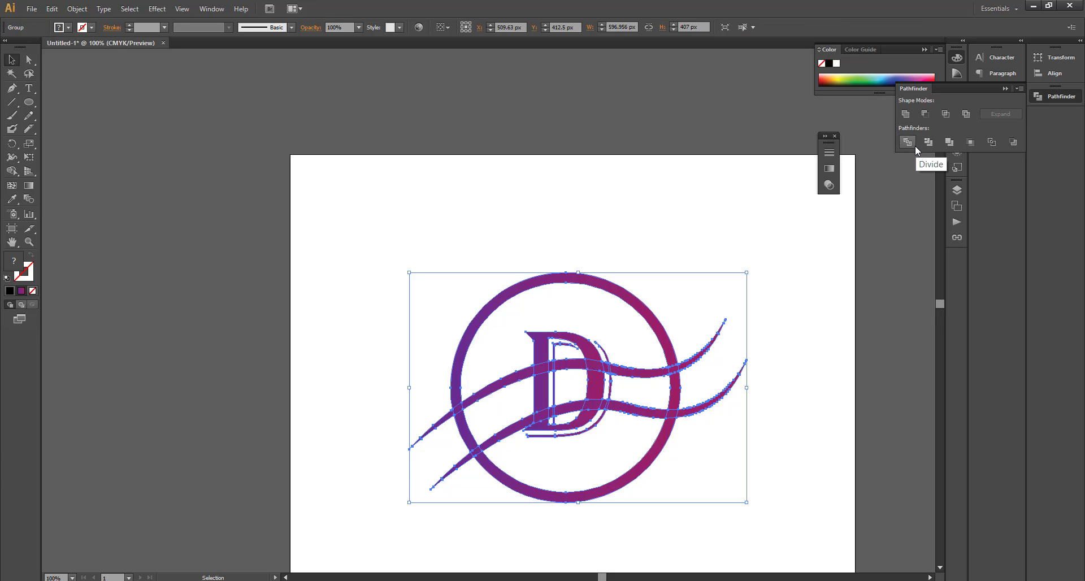
pyautogui.click(676, 250)
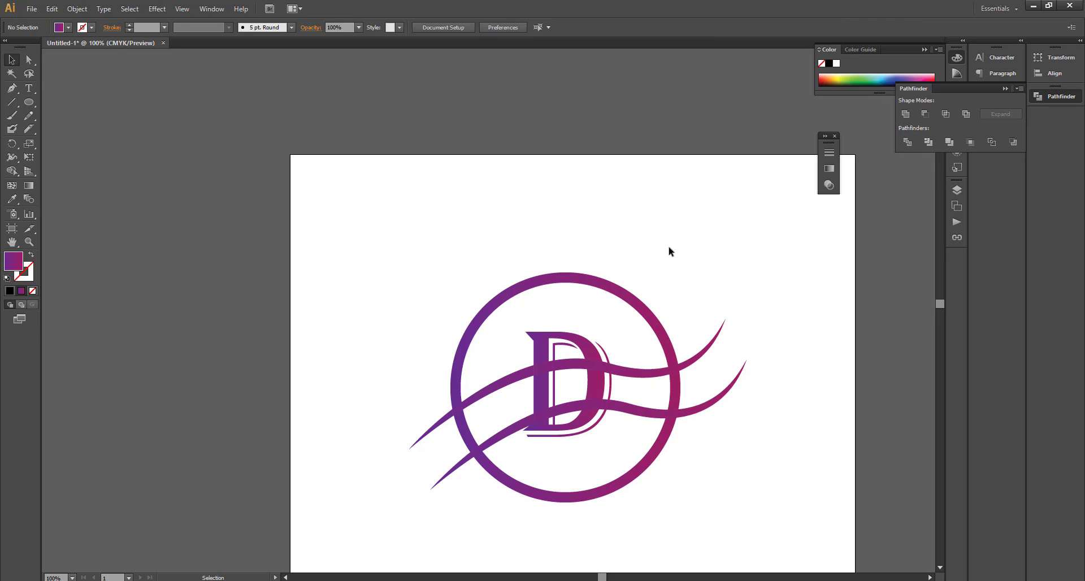
# Step: Ungroup the divided artwork so its pieces can be selected individually
pyautogui.click(642, 375)
pyautogui.rightClick(633, 357)
pyautogui.click(667, 428)
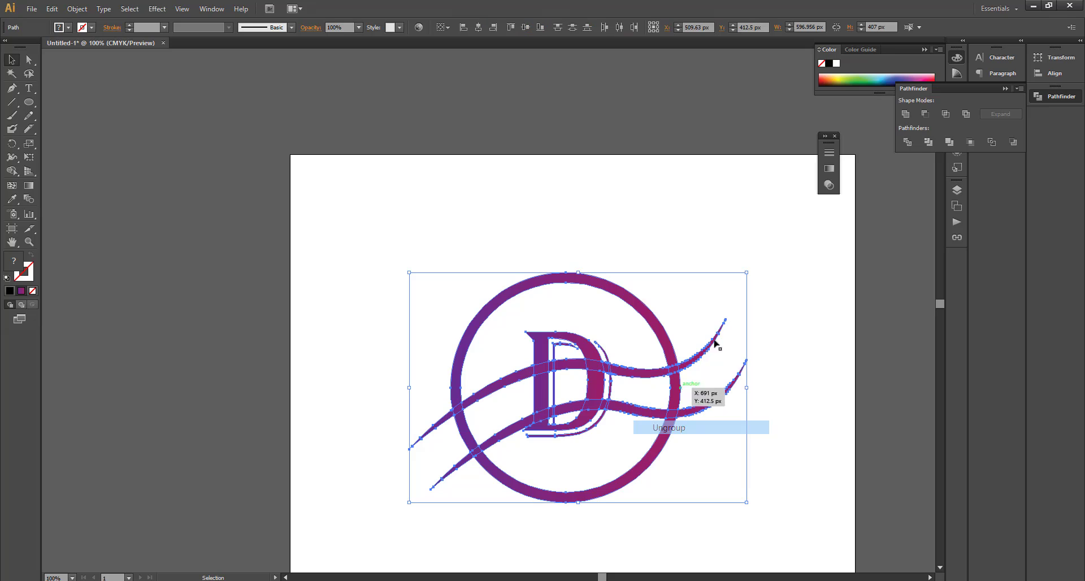
pyautogui.click(742, 321)
# Step: Delete the ring's left segment lying between the two waves
pyautogui.click(639, 371)
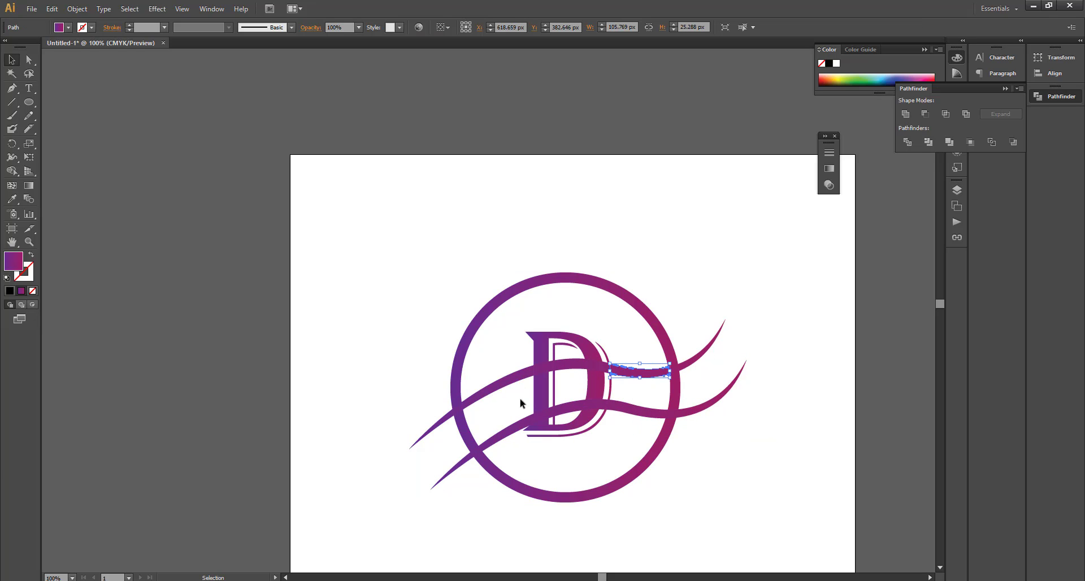
pyautogui.keyDown('shift'); pyautogui.click(600, 386); pyautogui.keyUp('shift')
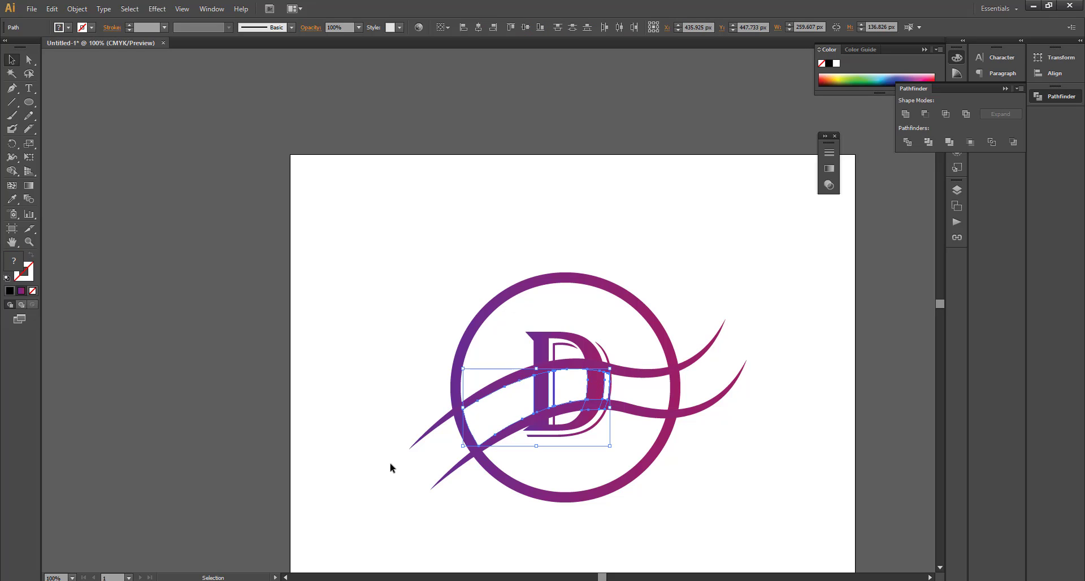
pyautogui.click(410, 463)
pyautogui.click(462, 437)
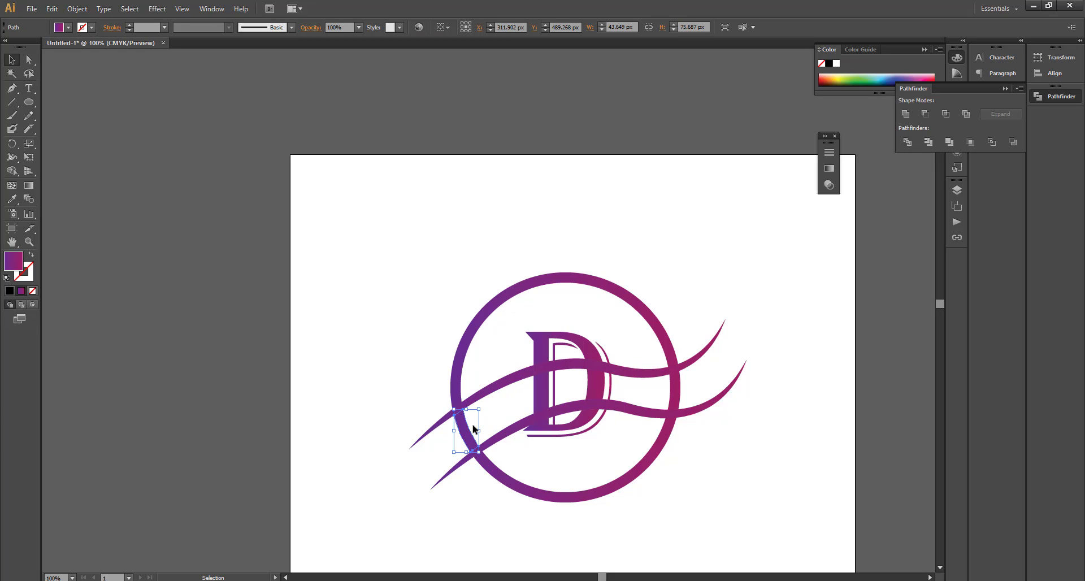
pyautogui.press('Delete')
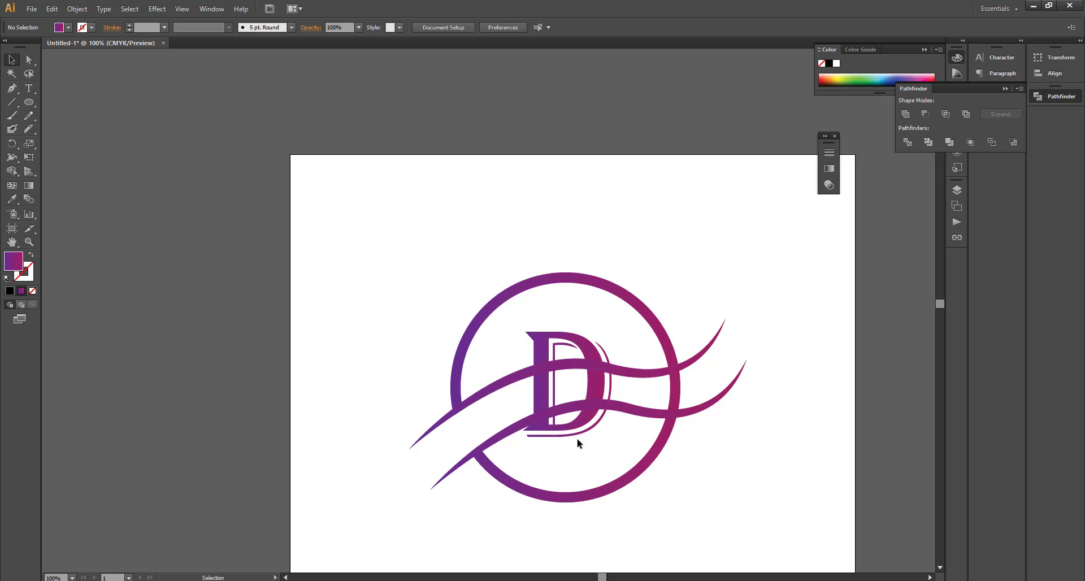
# Step: Delete the parts of the letter D and the ring's right segment that lie between the two waves
pyautogui.click(555, 390)
pyautogui.press('Delete')
pyautogui.click(603, 389)
pyautogui.press('Delete')
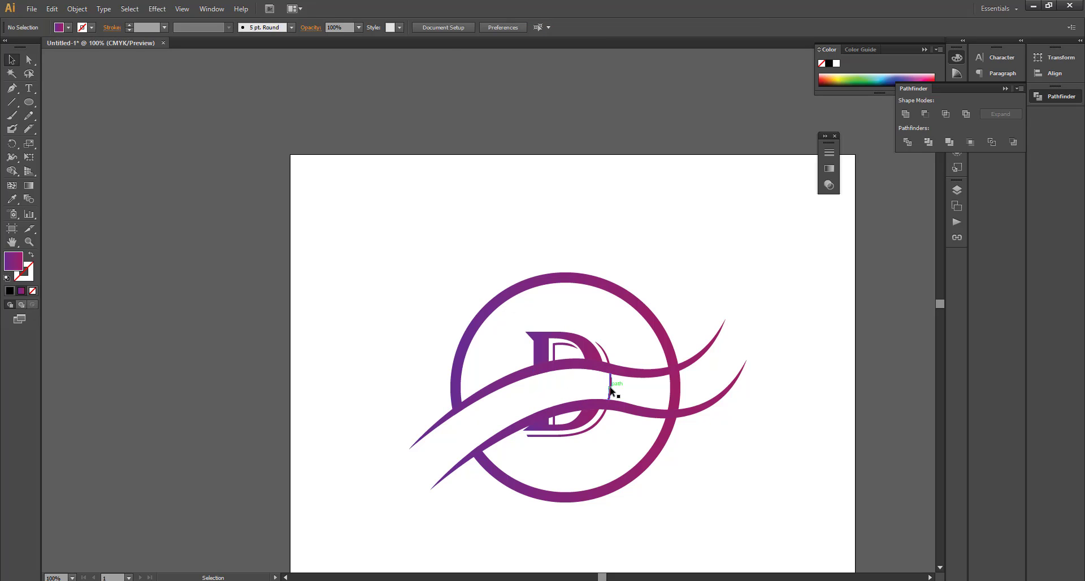
pyautogui.click(676, 392)
pyautogui.press('Delete')
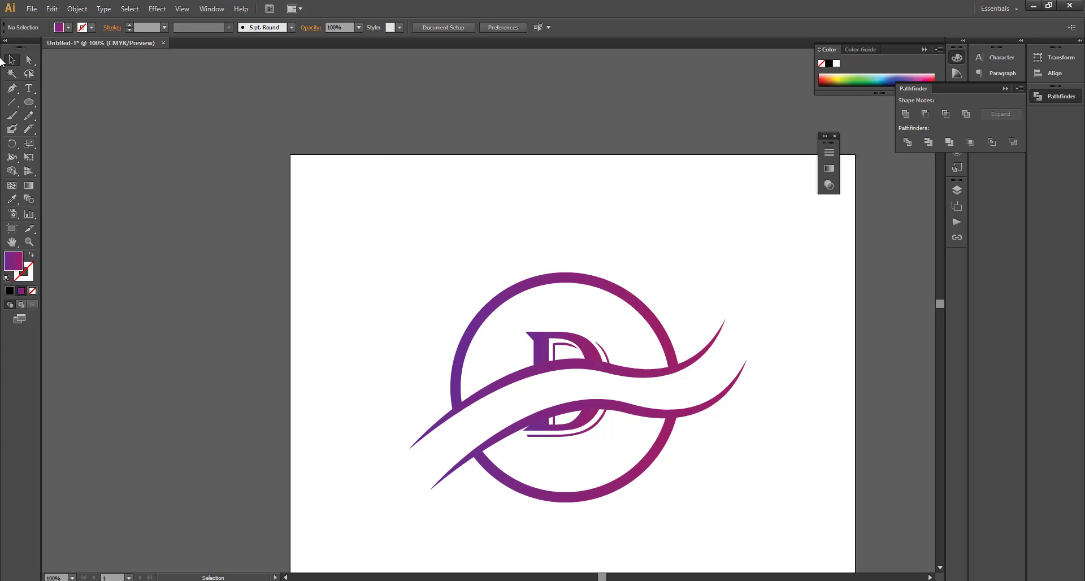
pyautogui.moveTo(461, 249); pyautogui.dragTo(715, 535)
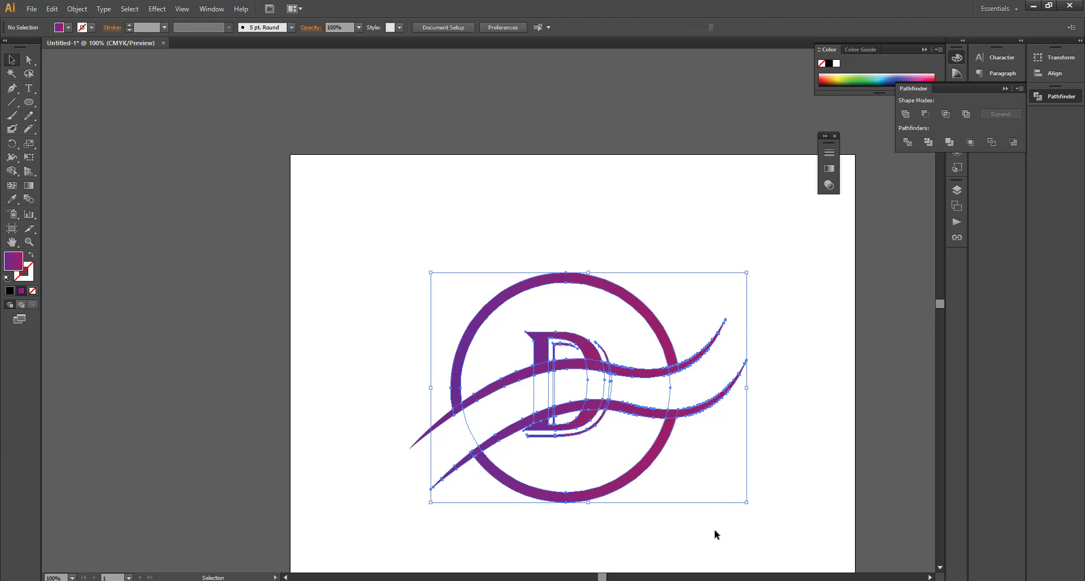
pyautogui.click(534, 333)
pyautogui.click(381, 278)
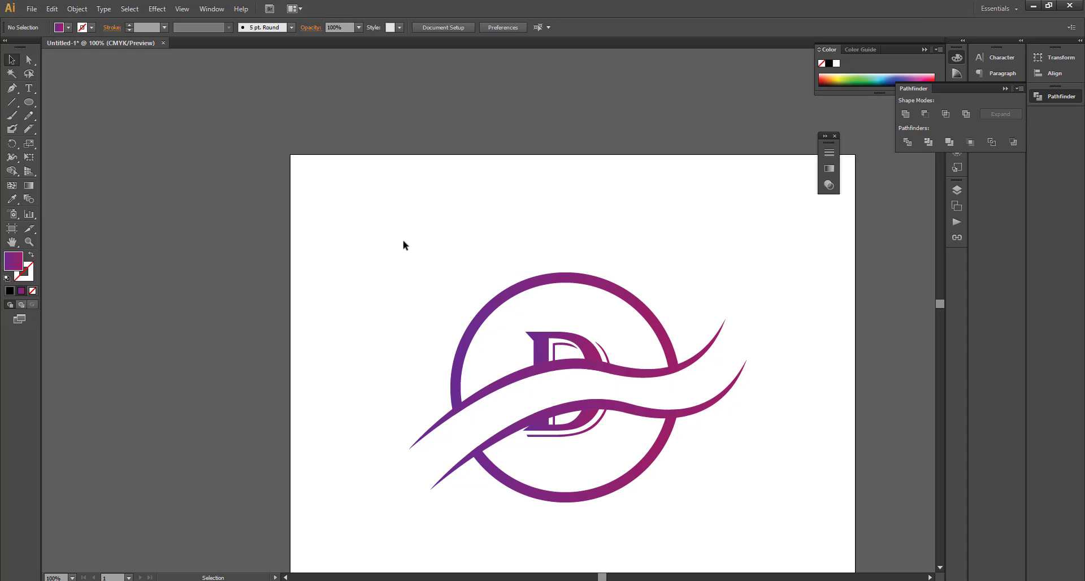
# Step: Group all remaining logo pieces and enter isolation mode for the group
pyautogui.moveTo(403, 245); pyautogui.dragTo(718, 500)
pyautogui.rightClick(563, 371)
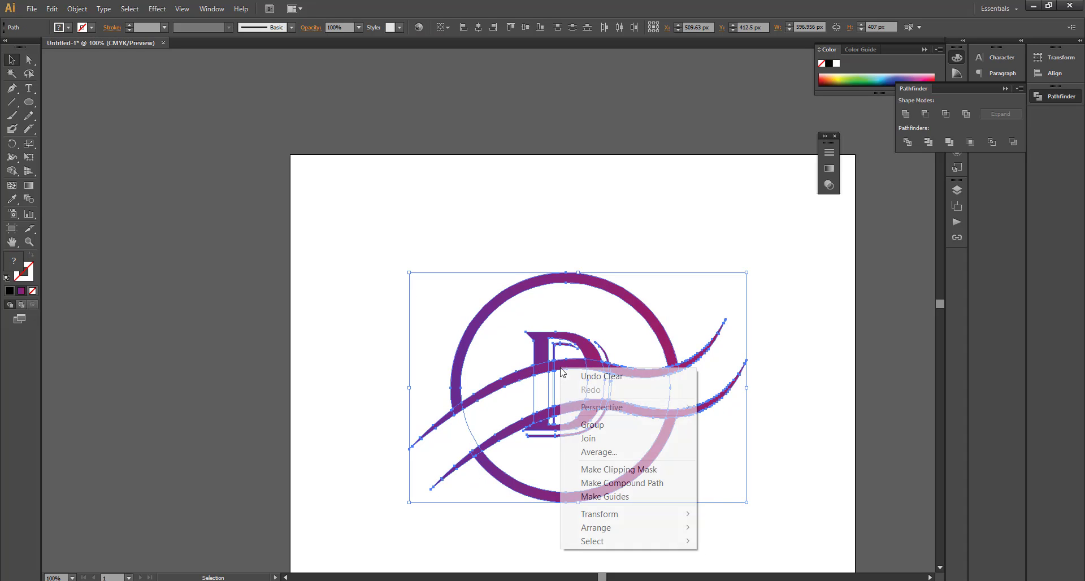
pyautogui.click(622, 425)
pyautogui.doubleClick(461, 335)
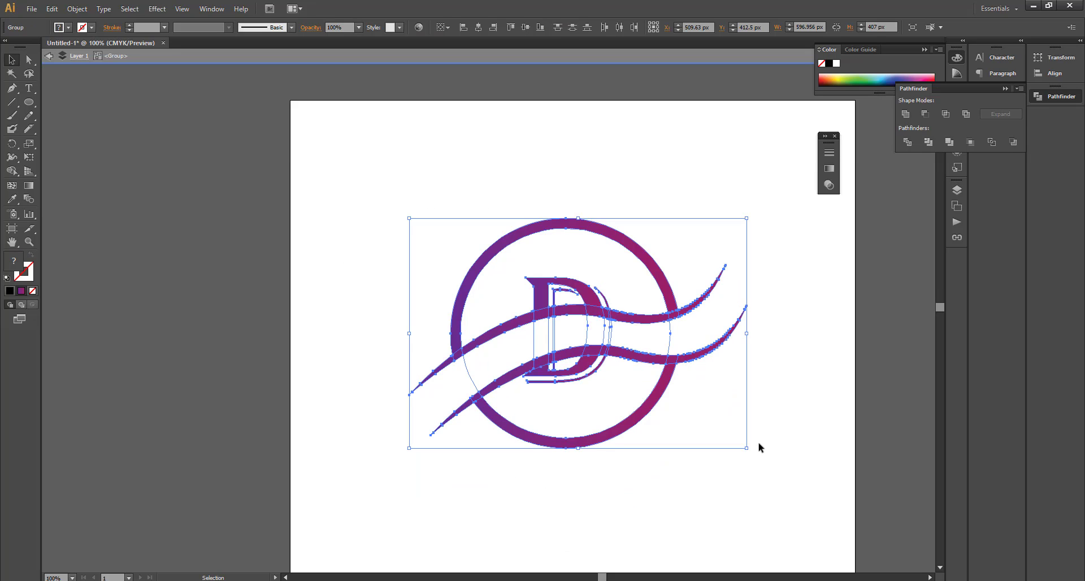